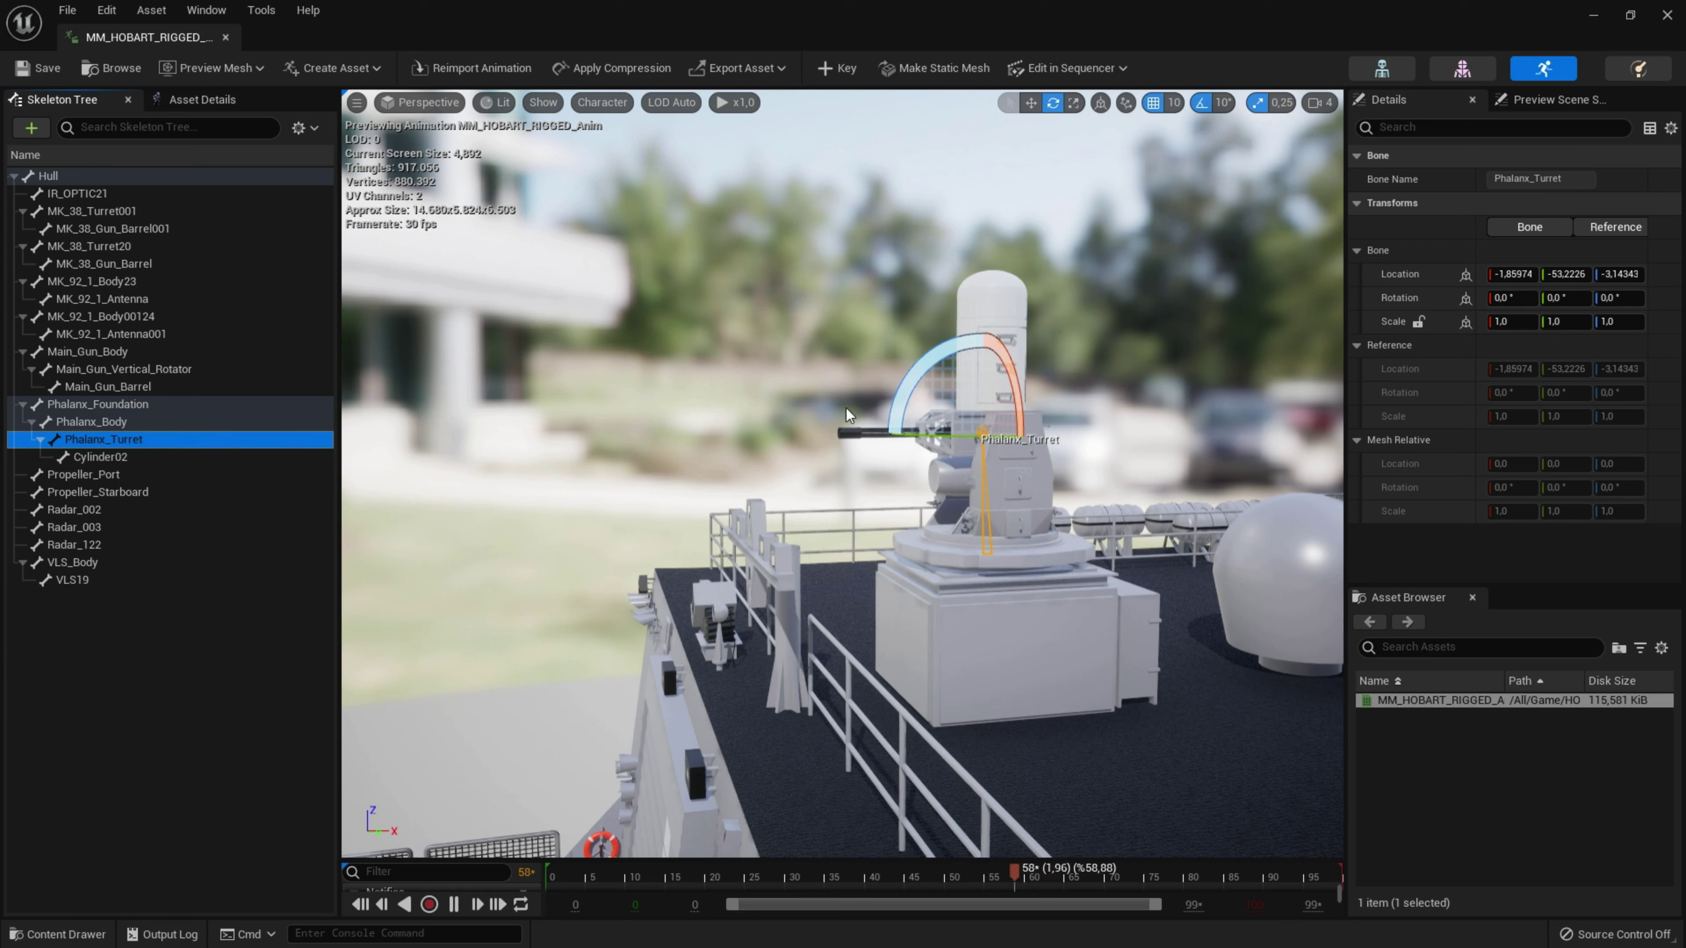
Rotate the Phalanx_Body bone to 10° so the whole close-in weapon mount turns.
left_click(103, 440)
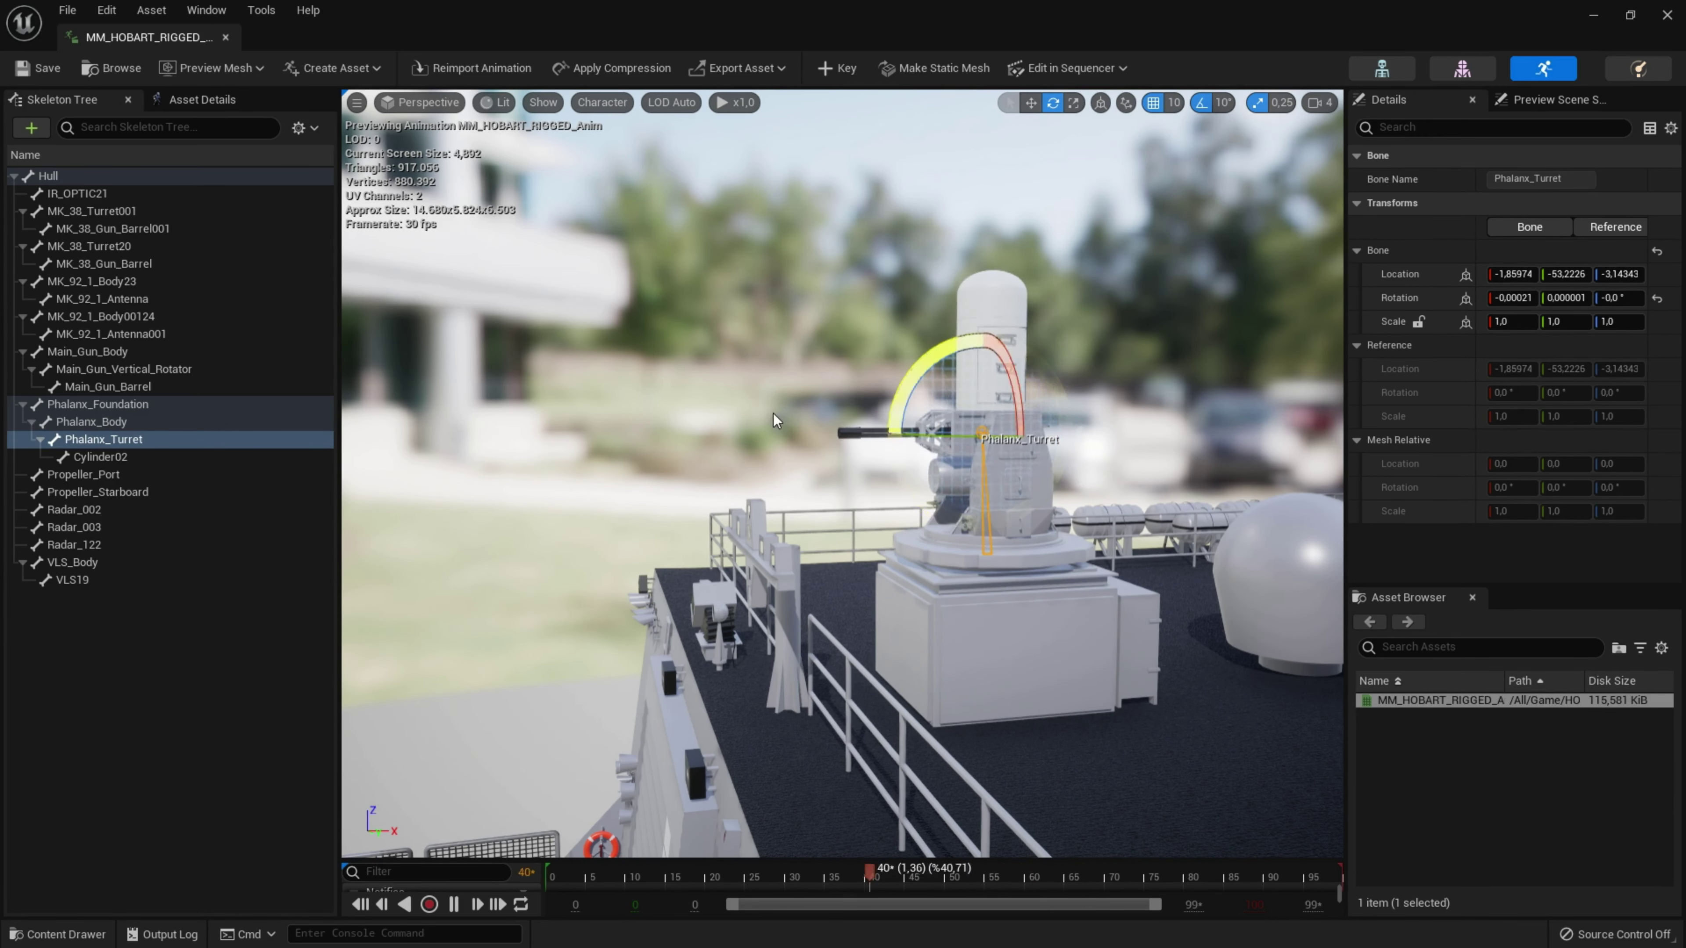
left_click(98, 423)
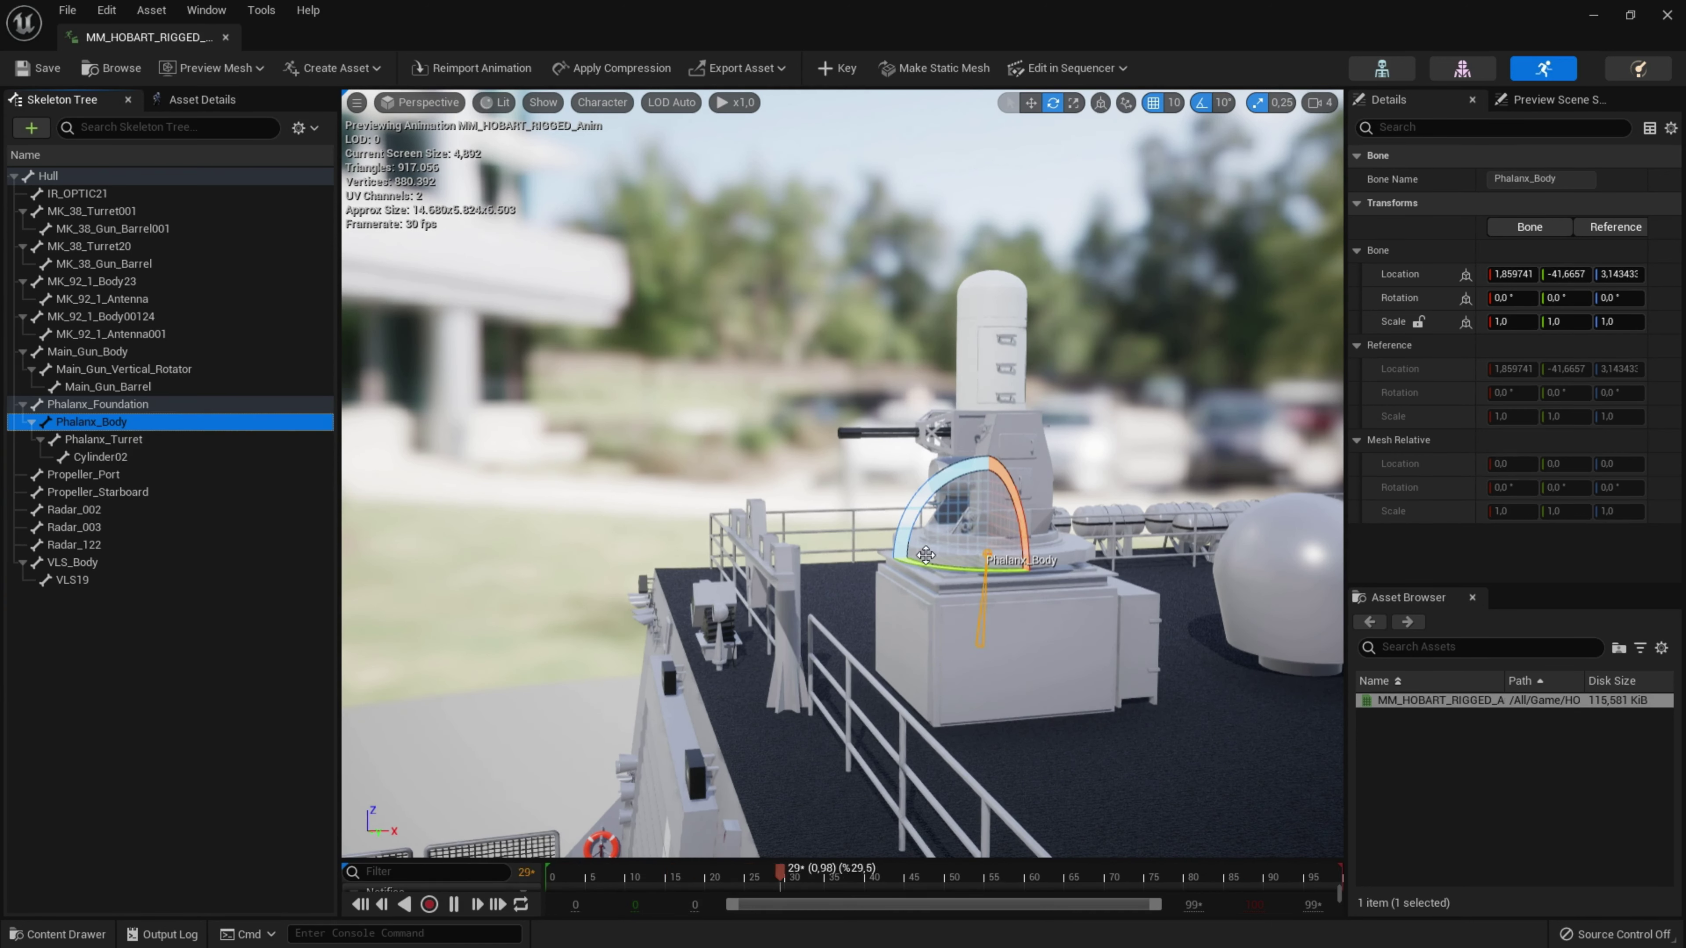
mouse_move(930, 563)
left_mouse_down()
mouse_move(1009, 565)
mouse_move(937, 564)
left_mouse_up()
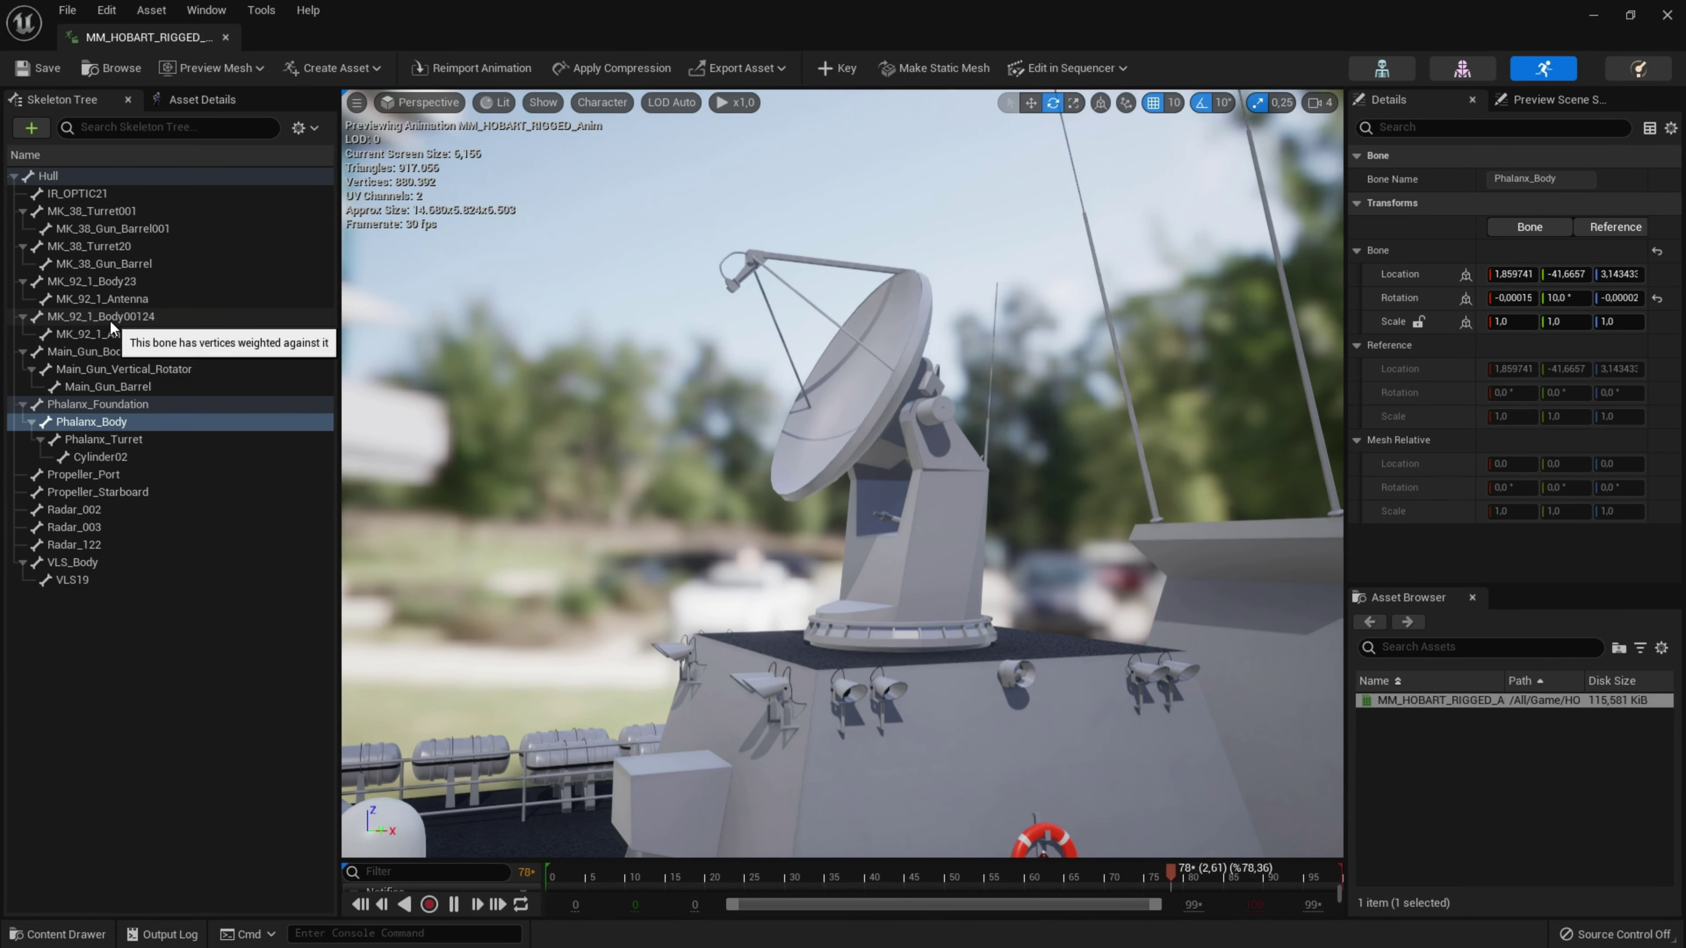
Turn the MK_92_1_Body00124 radar mount 30° and tilt its Antenna001 dish 40°.
left_click(111, 318)
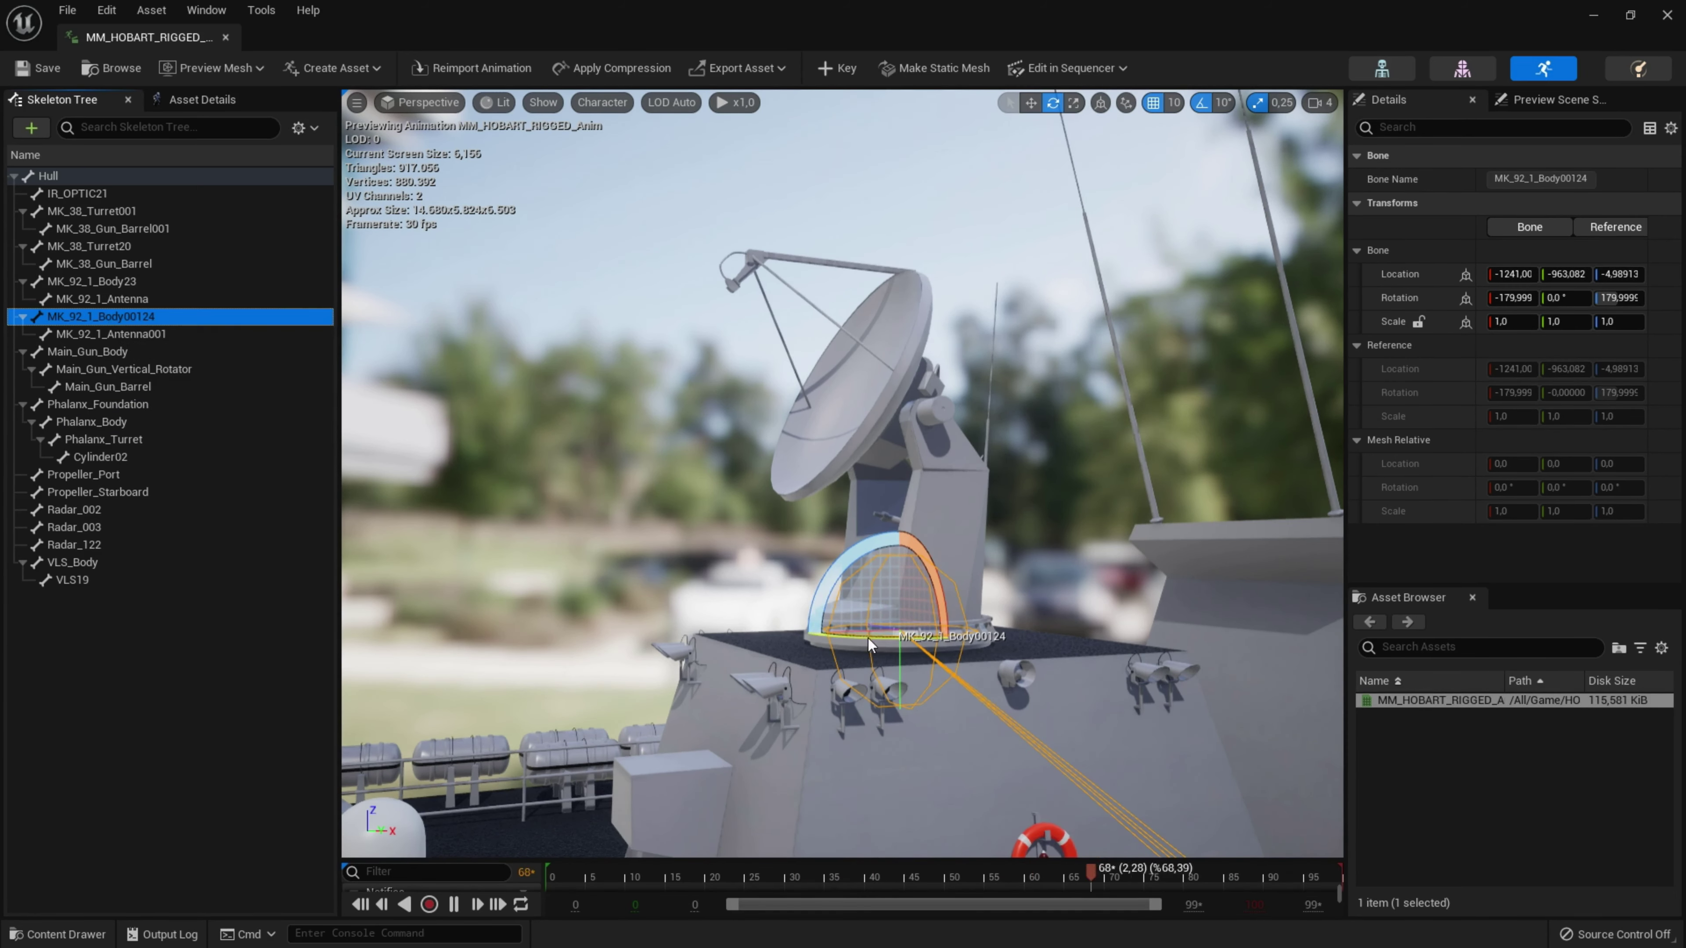
left_click_drag(870, 644, 773, 636)
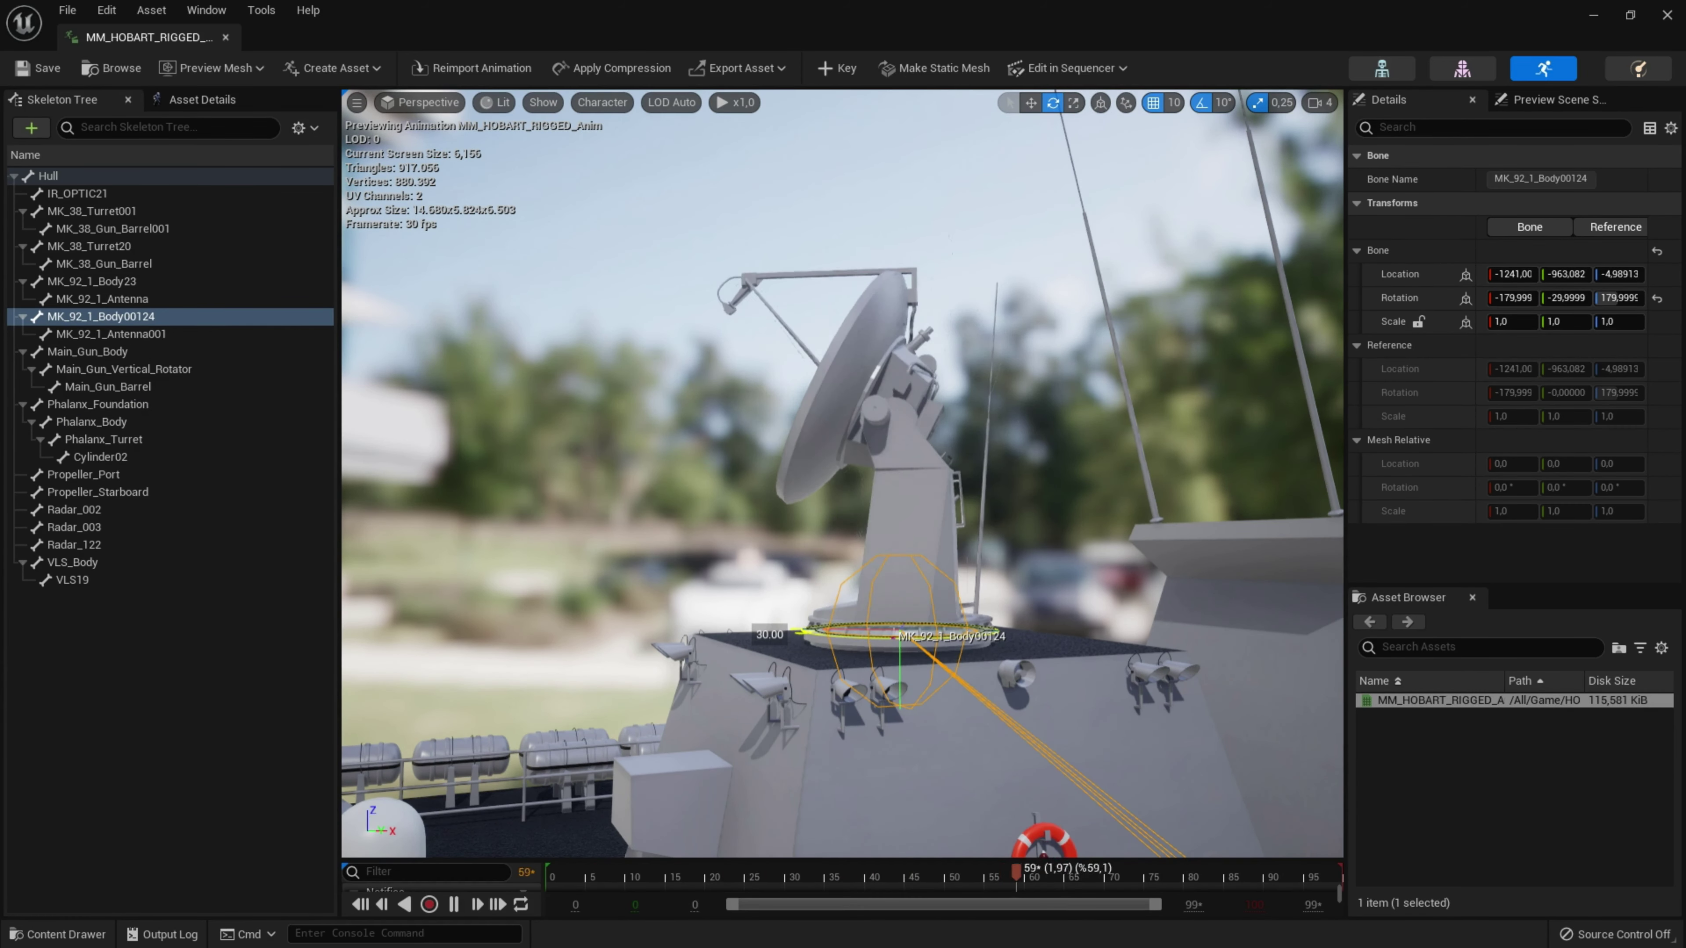
left_click(133, 334)
mouse_move(796, 459)
left_mouse_down()
mouse_move(787, 372)
mouse_move(790, 458)
mouse_move(783, 432)
left_mouse_up()
Turn the MK_92_1_Body23 mount to 10° and tilt the MK_92_1_Antenna dish to -40°.
scroll(843, 465, "up", 5)
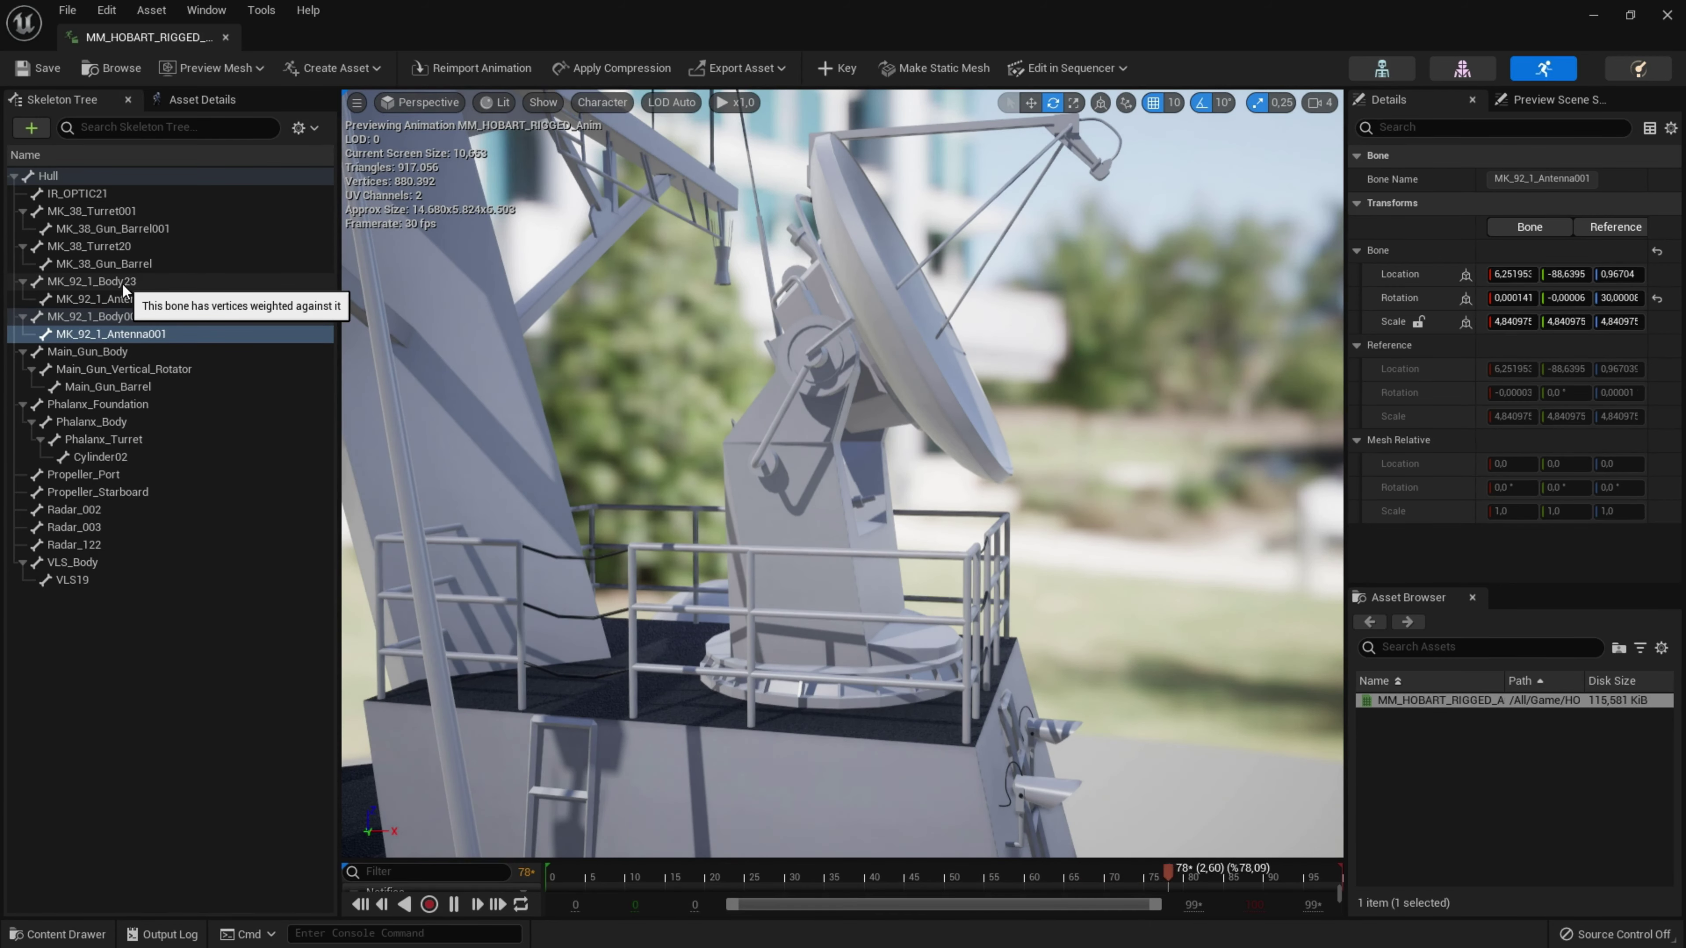
left_click(123, 285)
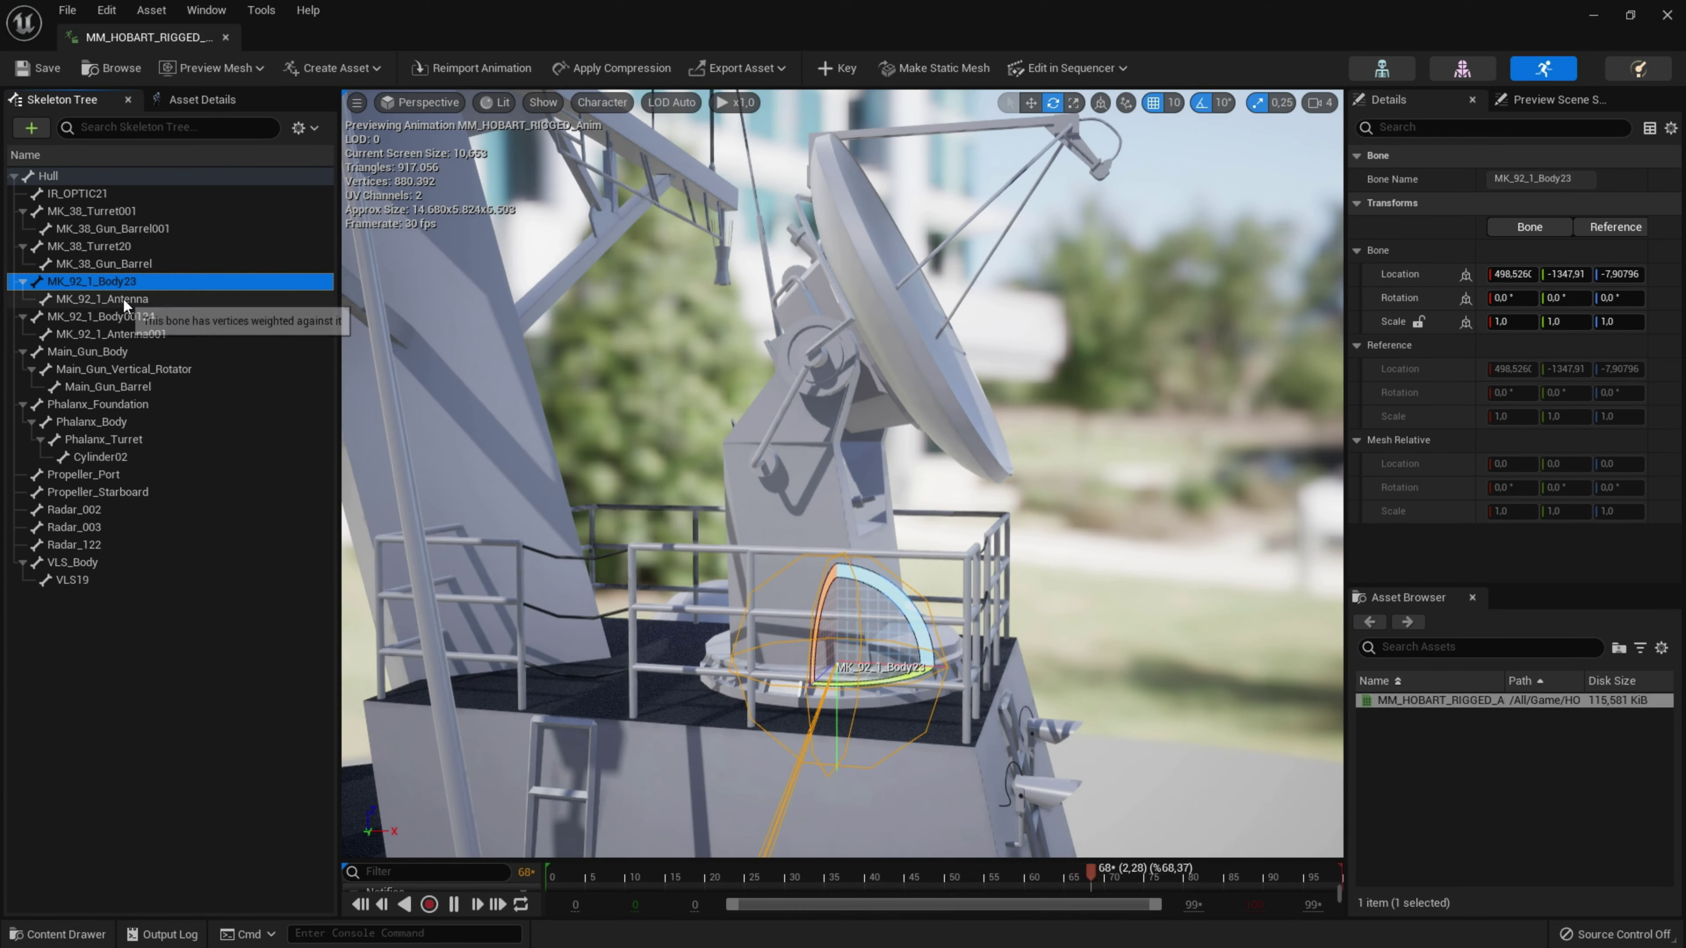
left_click(123, 299)
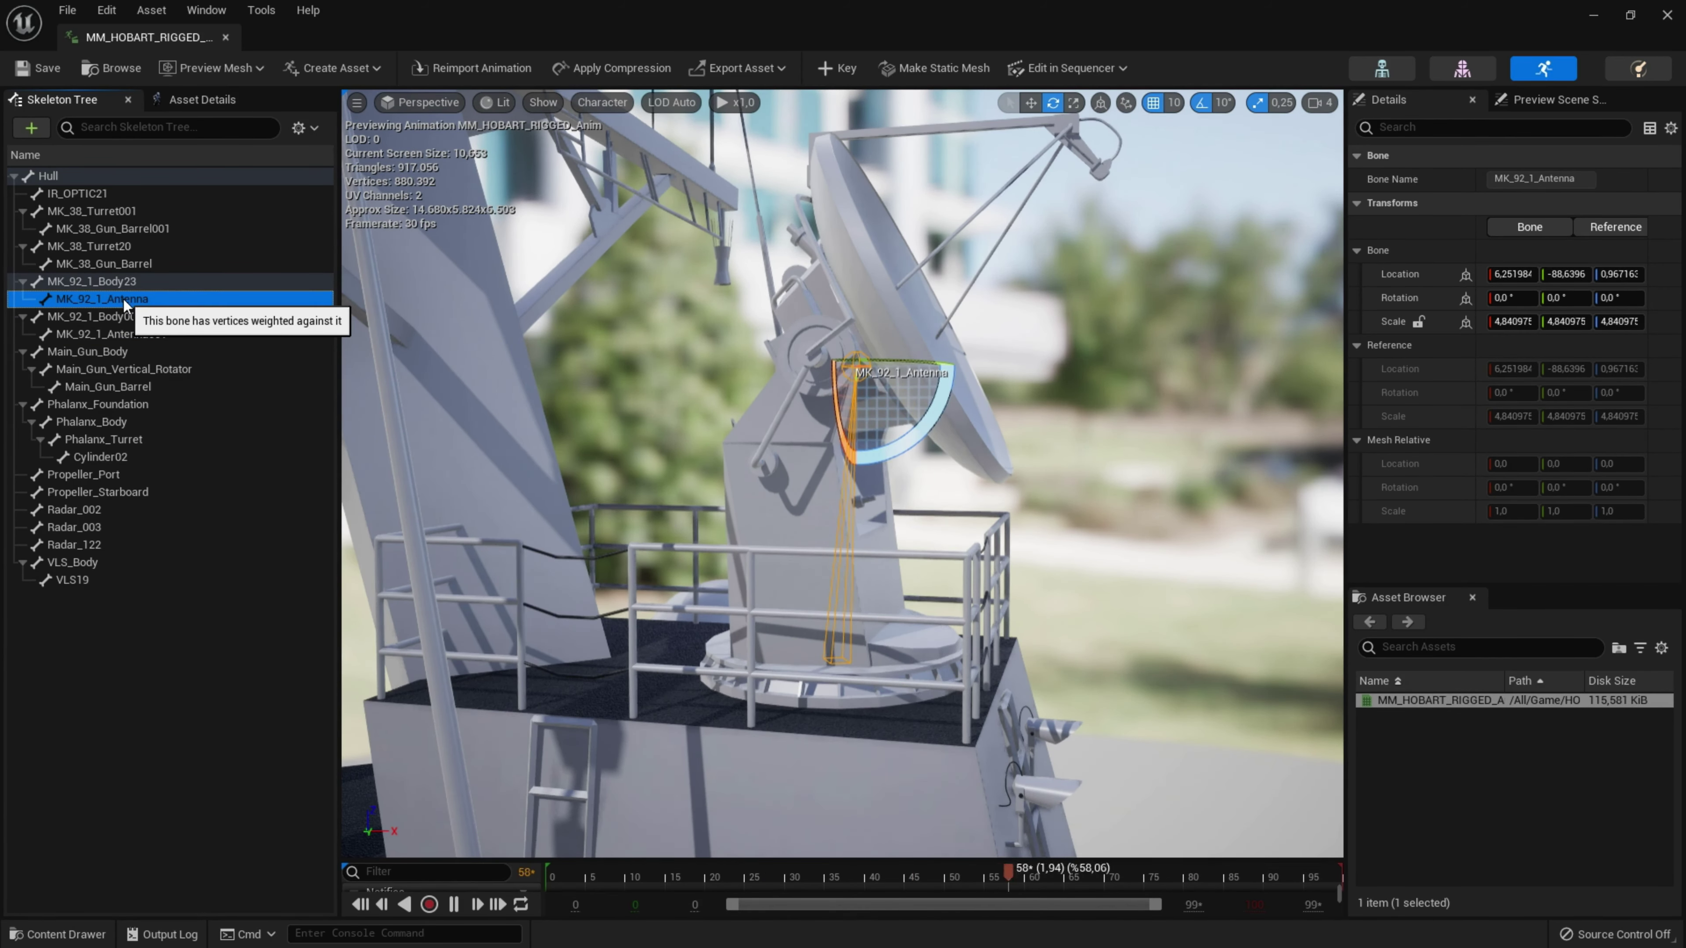
left_click(122, 283)
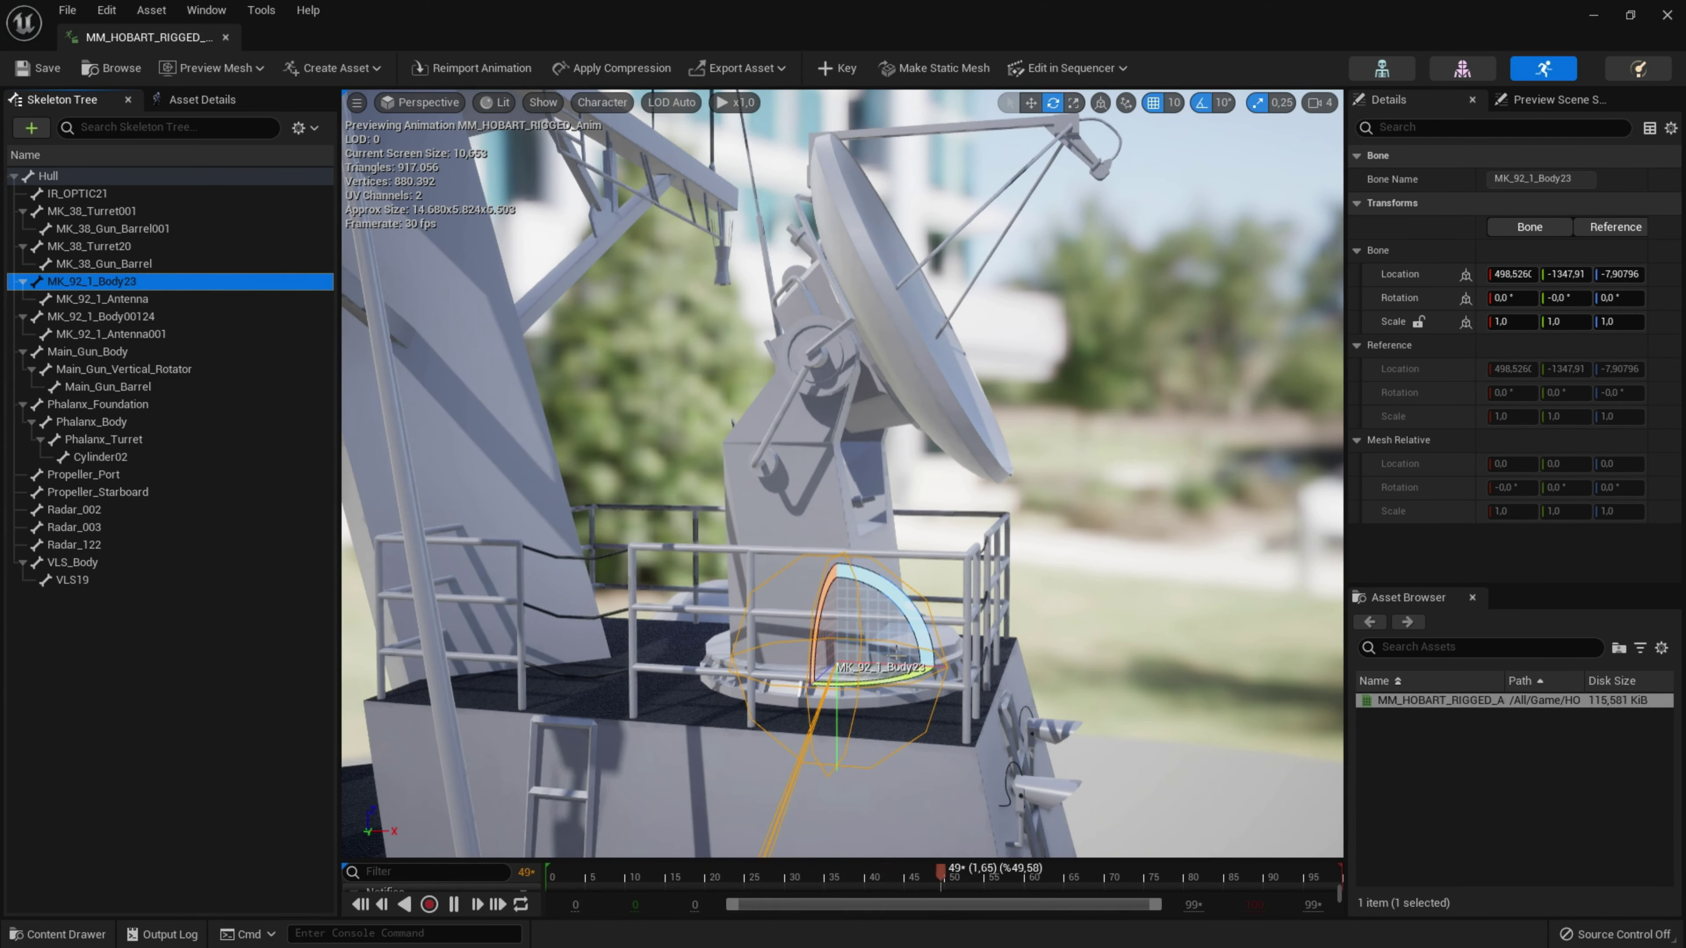
left_click_drag(884, 684, 896, 684)
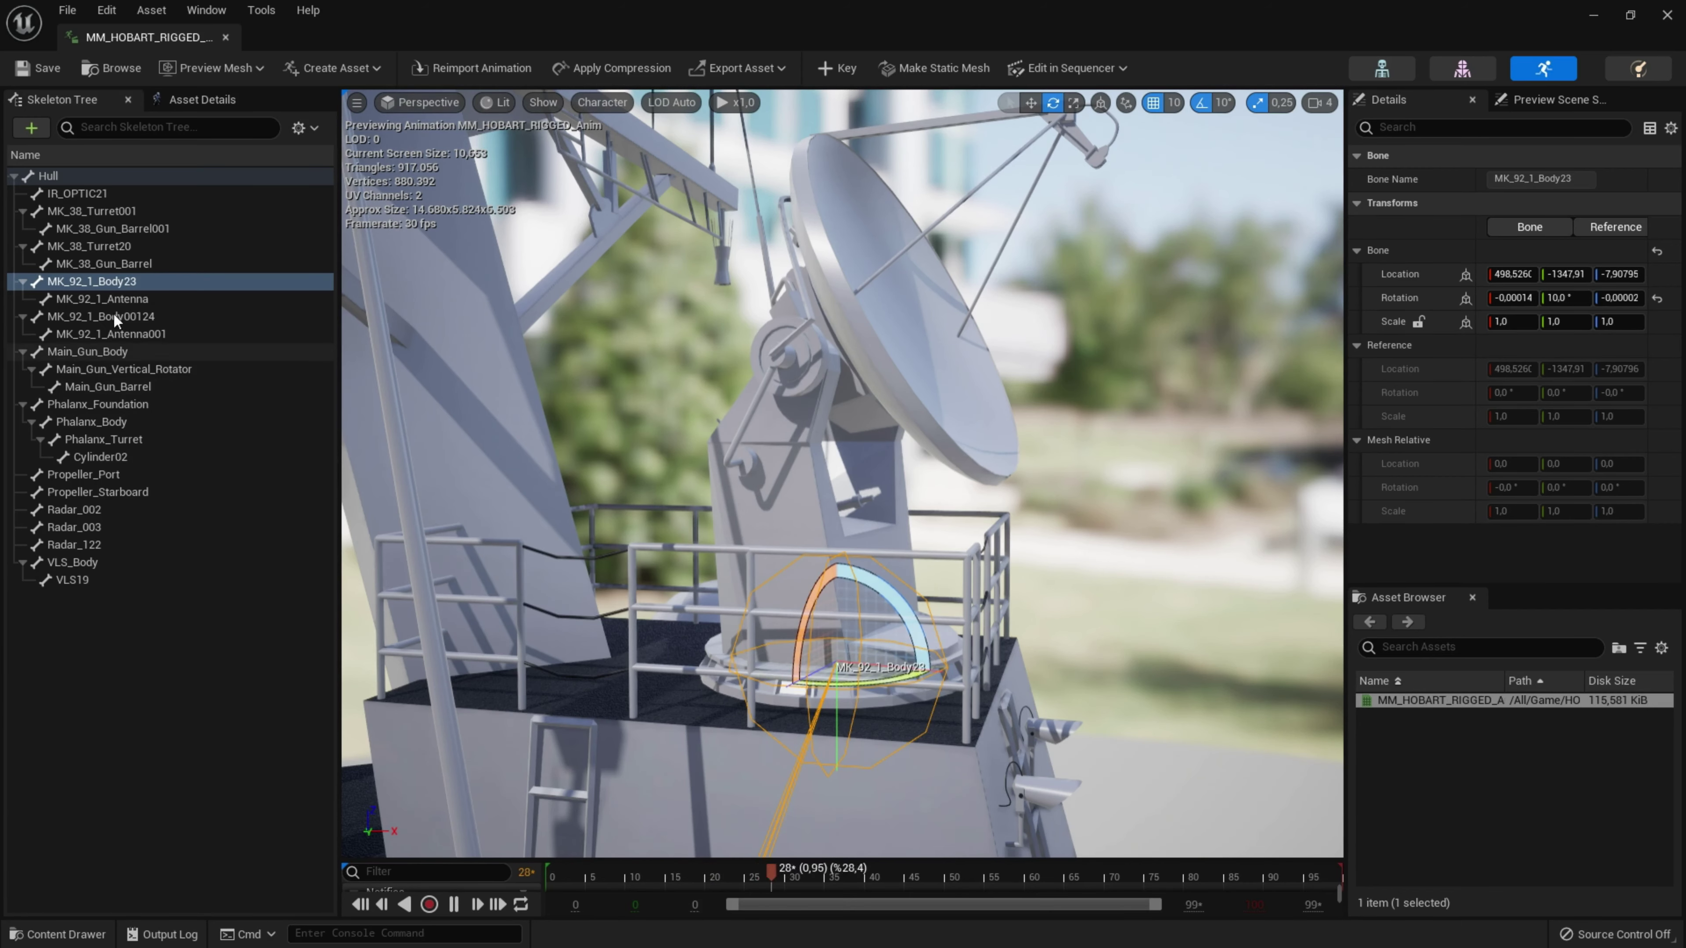
left_click(100, 299)
mouse_move(923, 431)
left_mouse_down()
mouse_move(950, 324)
mouse_move(932, 292)
left_mouse_up()
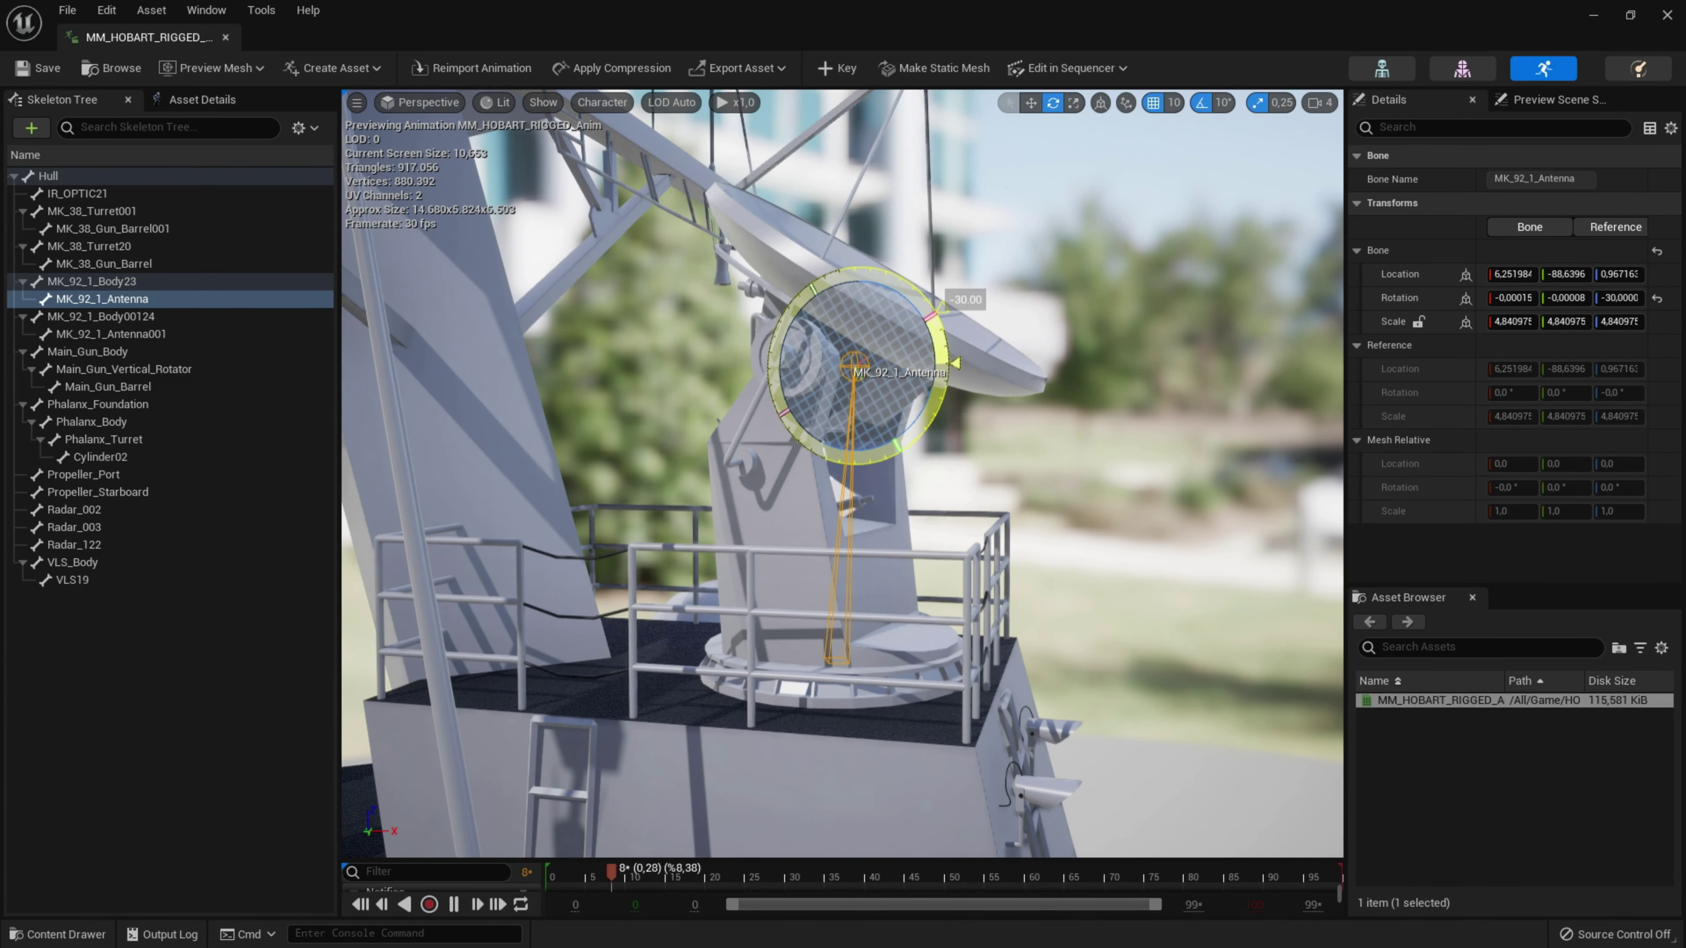
right_click_drag(933, 293, 830, 398)
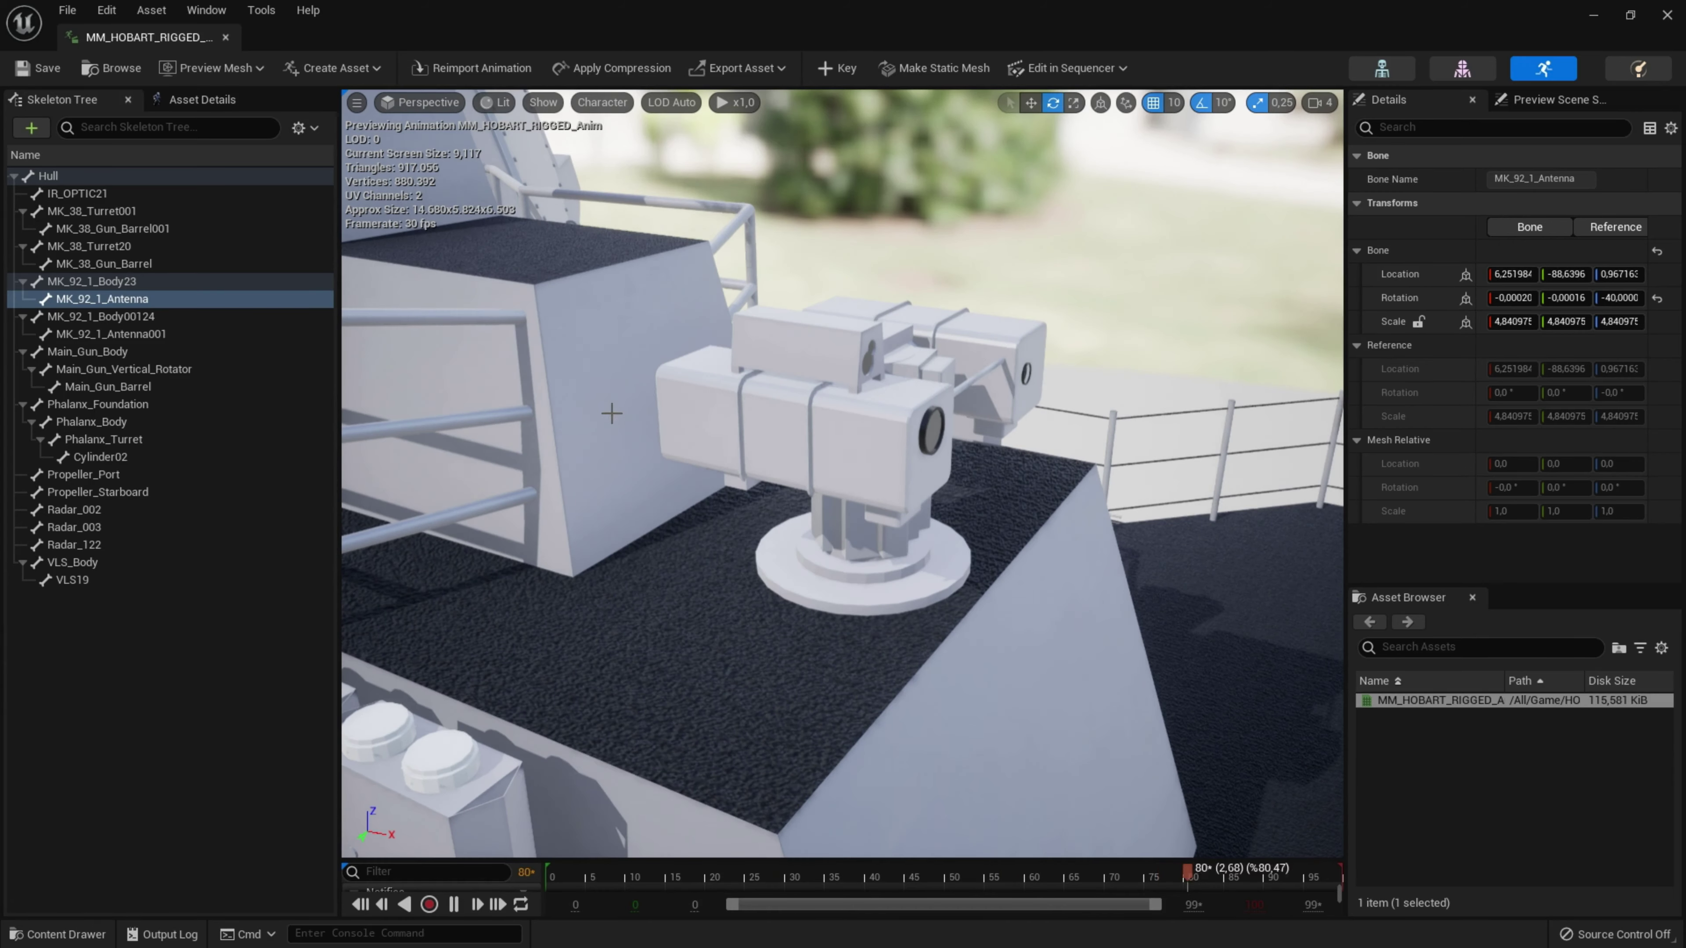
Rotate IR_OPTIC21 30°, swivel MK_38_Turret20, and elevate the MK_38 gun barrel 50°.
left_click(102, 194)
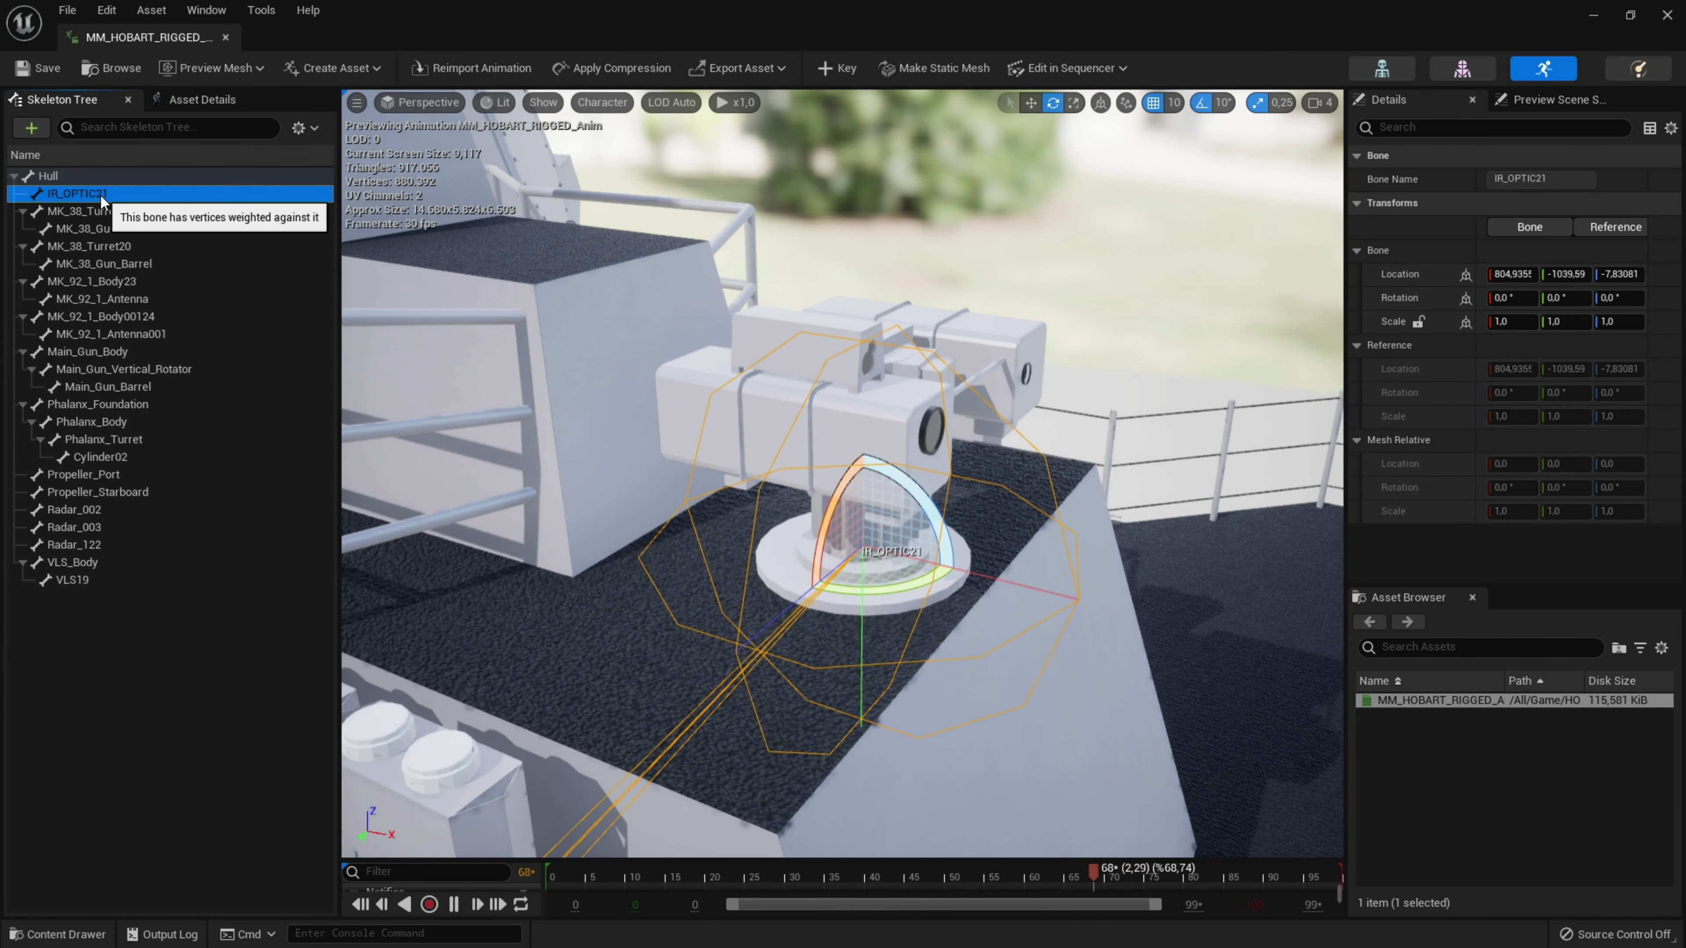
left_click_drag(943, 583, 971, 580)
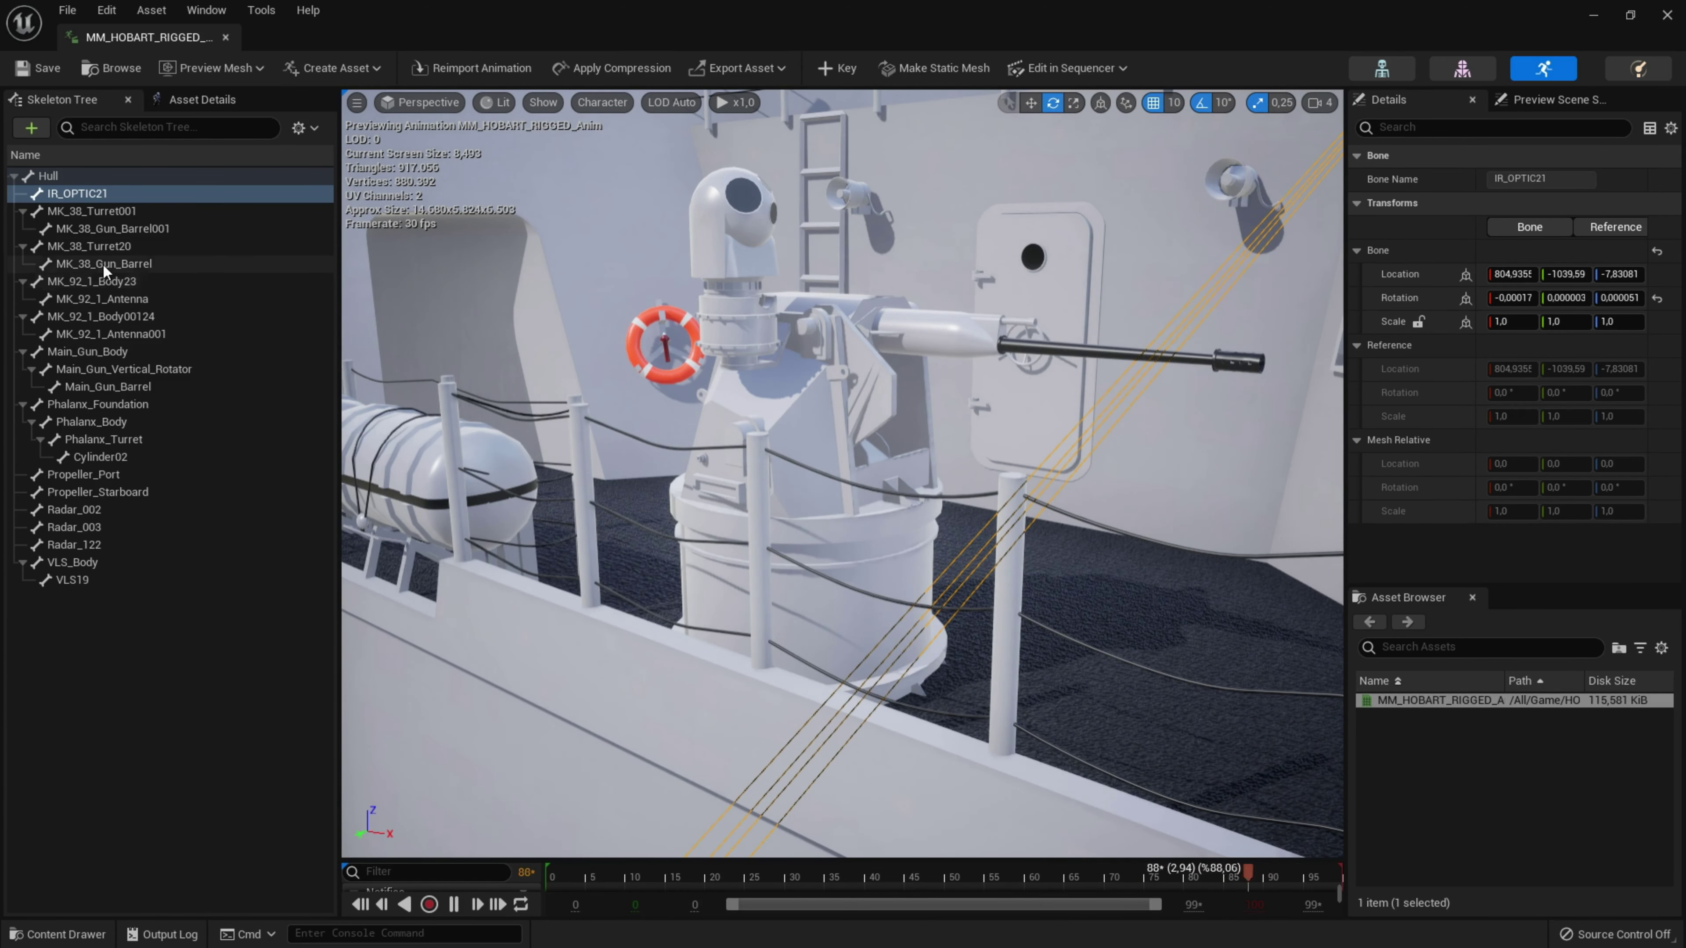
left_click(102, 248)
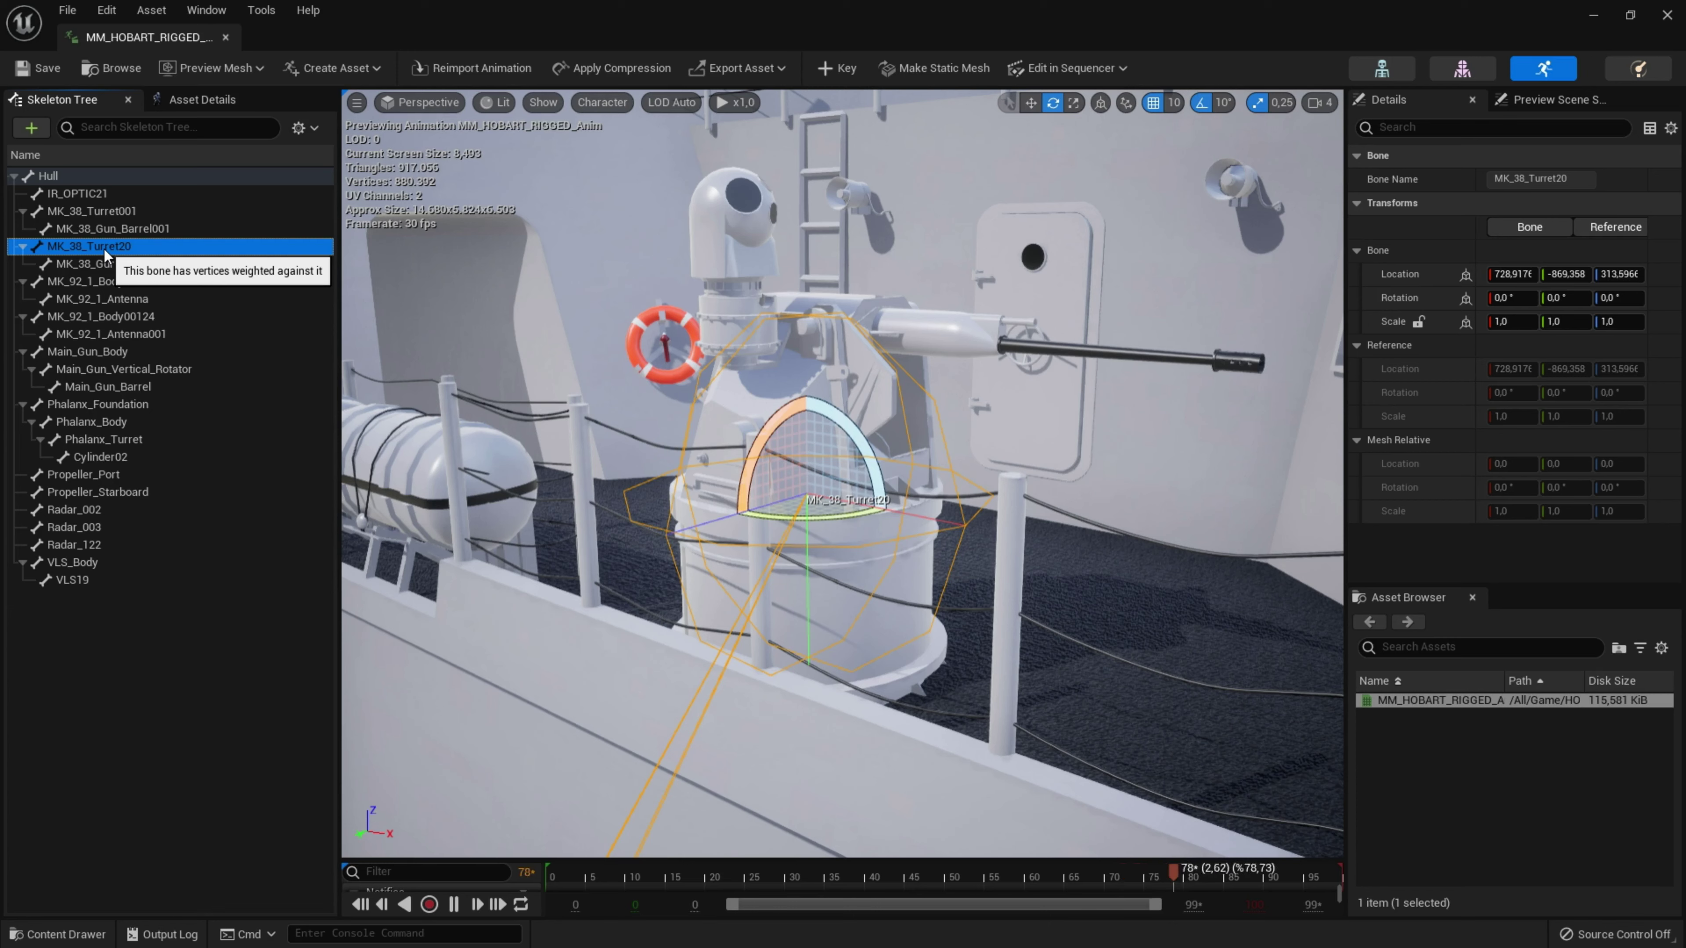
mouse_move(828, 517)
left_mouse_down()
mouse_move(930, 505)
mouse_move(684, 518)
mouse_move(830, 512)
left_mouse_up()
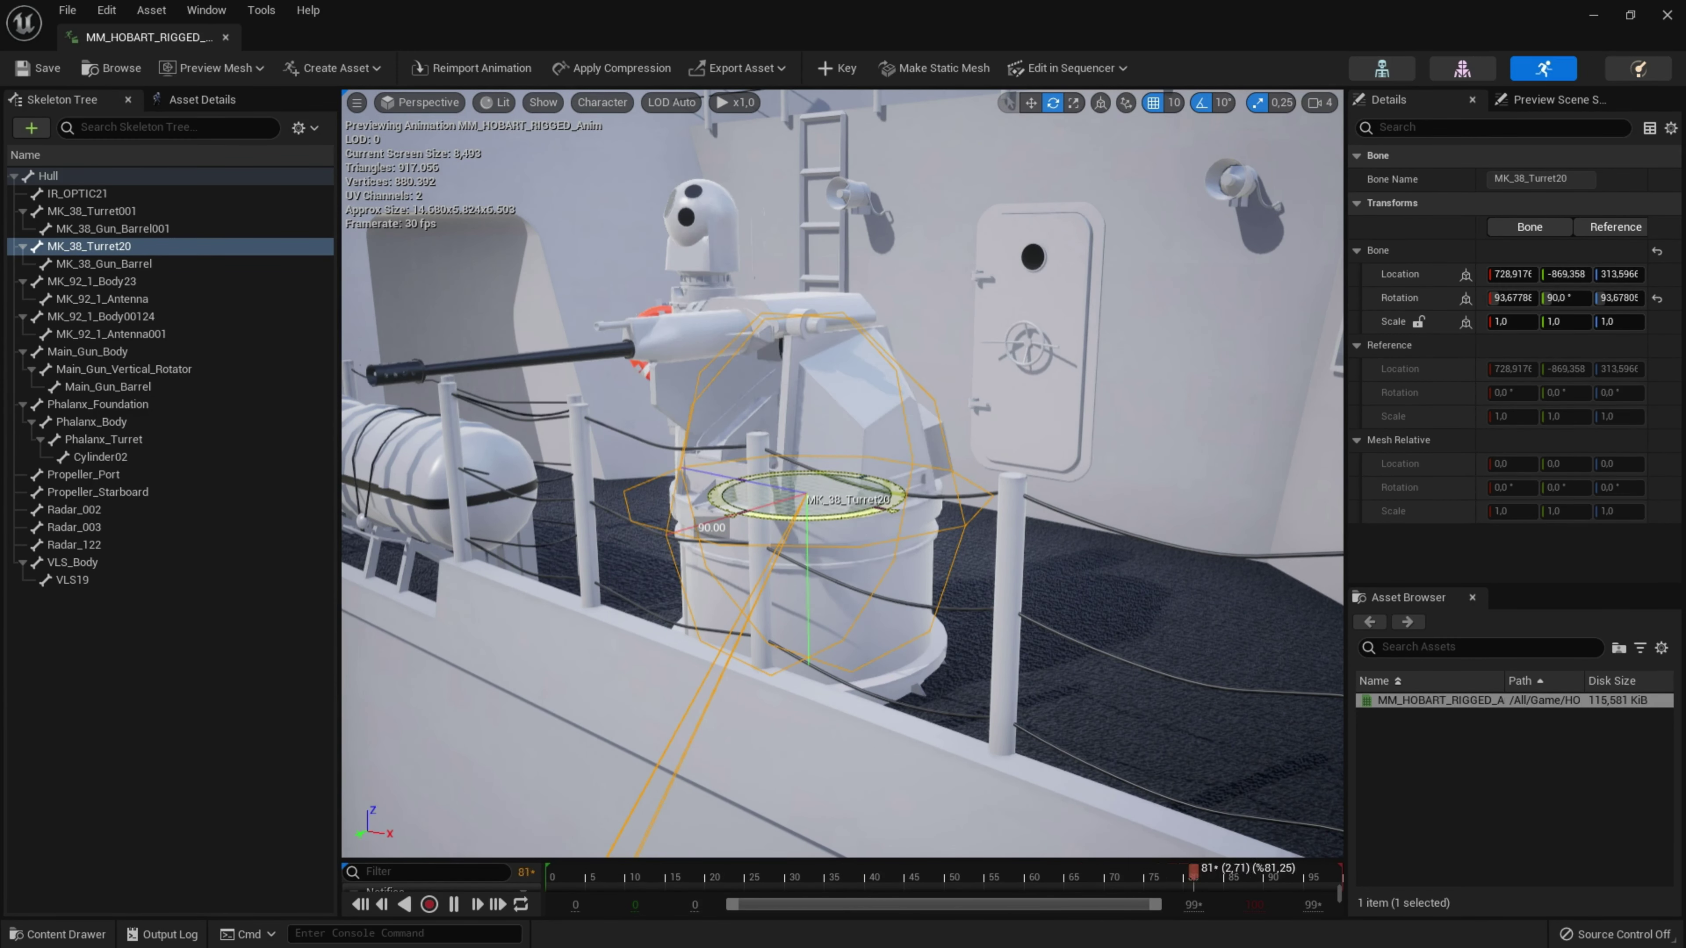
left_click(144, 262)
mouse_move(803, 285)
left_mouse_down()
mouse_move(704, 239)
mouse_move(678, 365)
left_mouse_up()
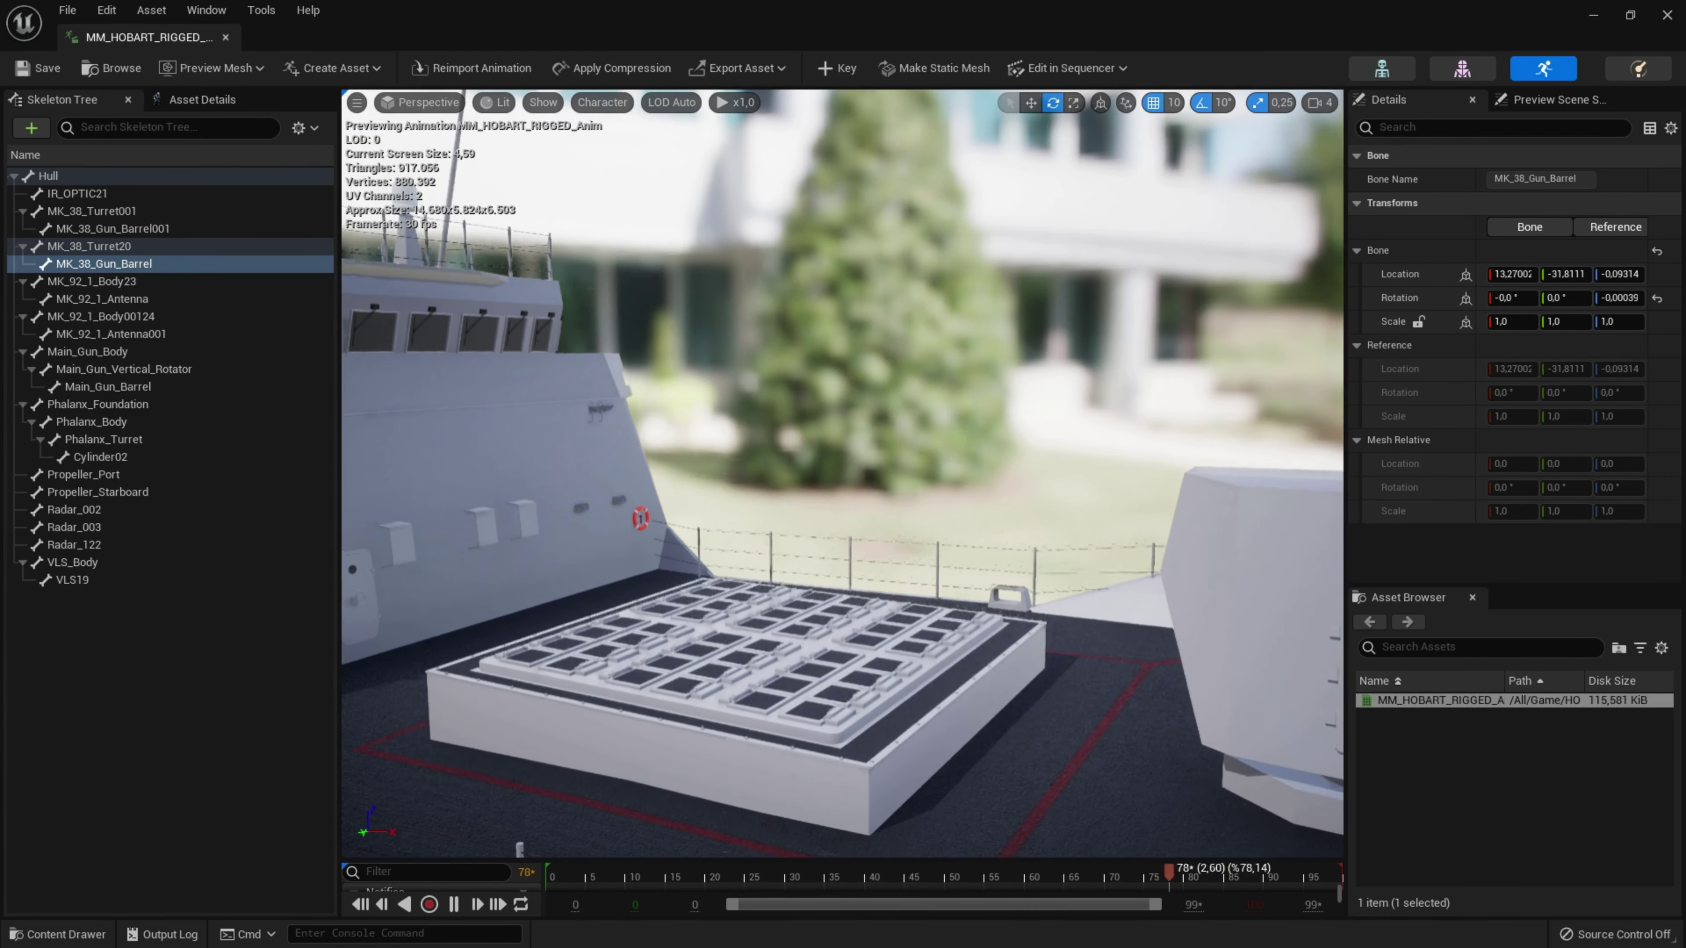
Swing the VLS19 launcher bone to about -80° and return it to 0°.
left_click(76, 581)
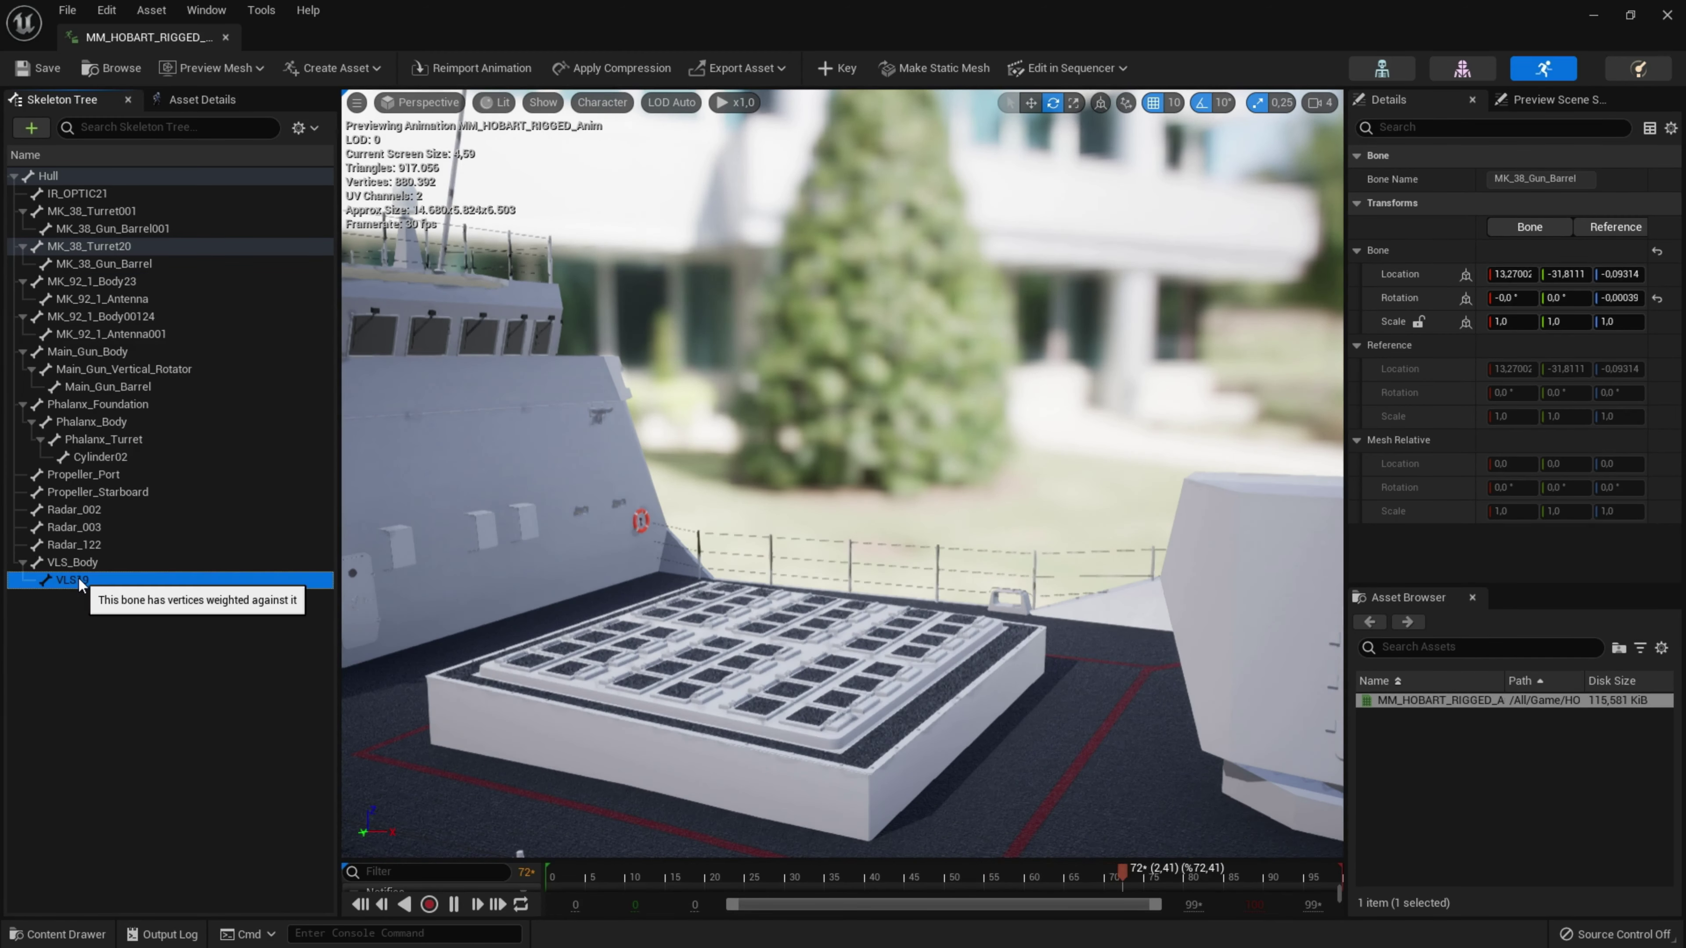
left_click_drag(967, 598, 920, 534)
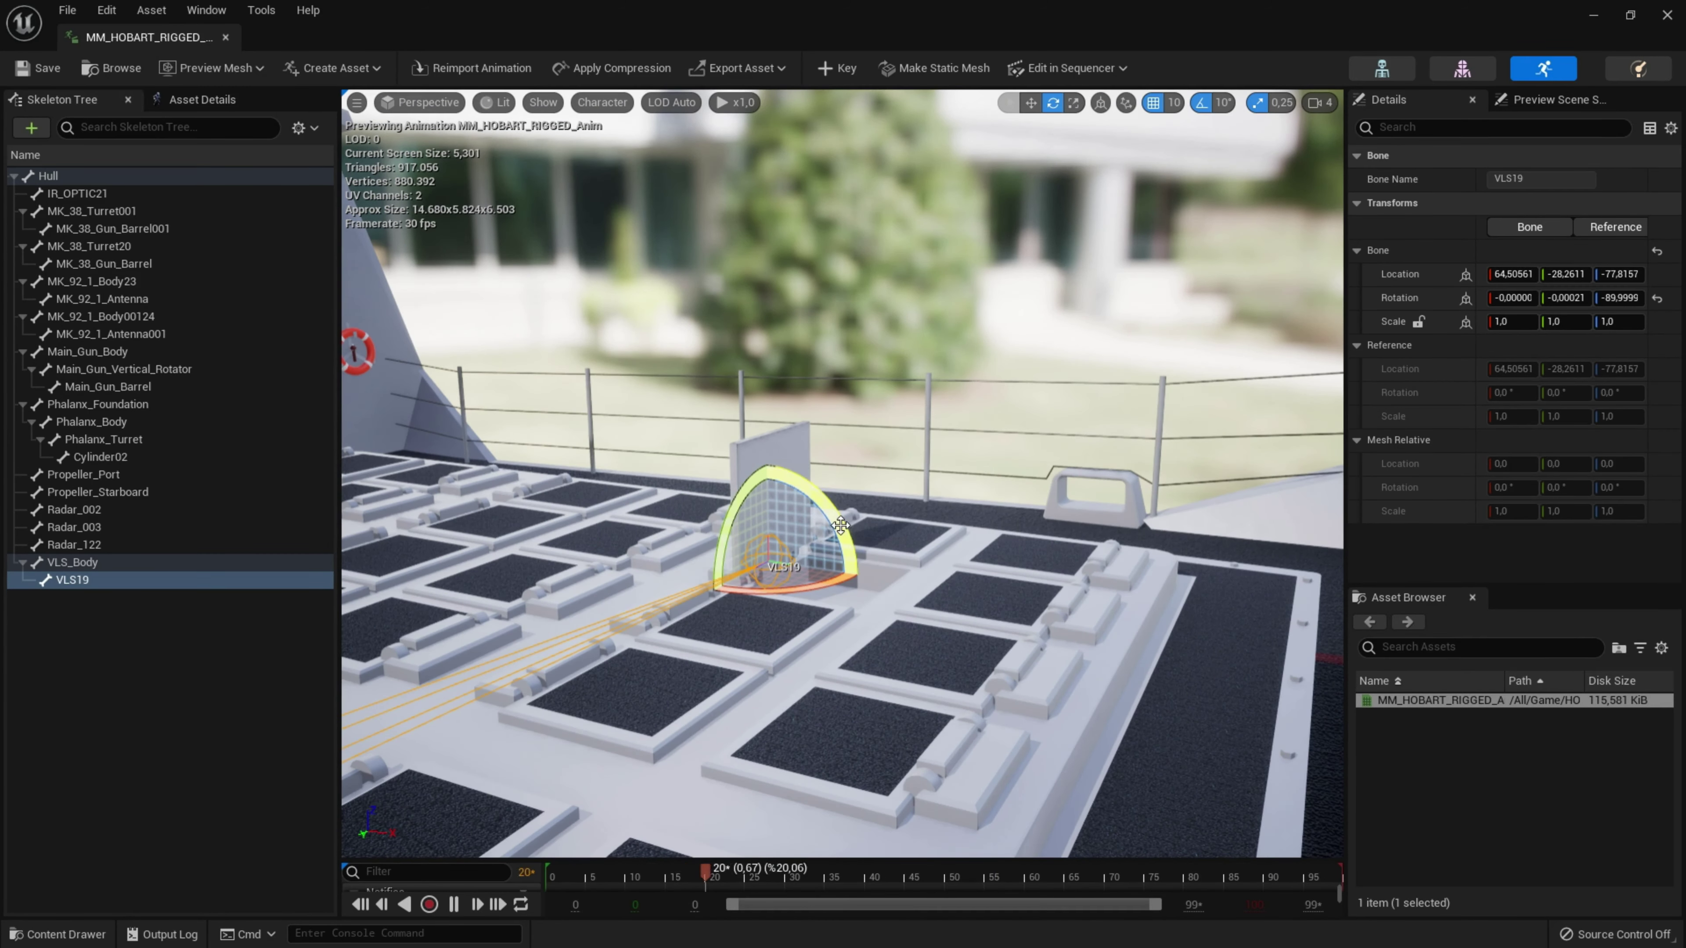
left_click_drag(841, 525, 761, 388)
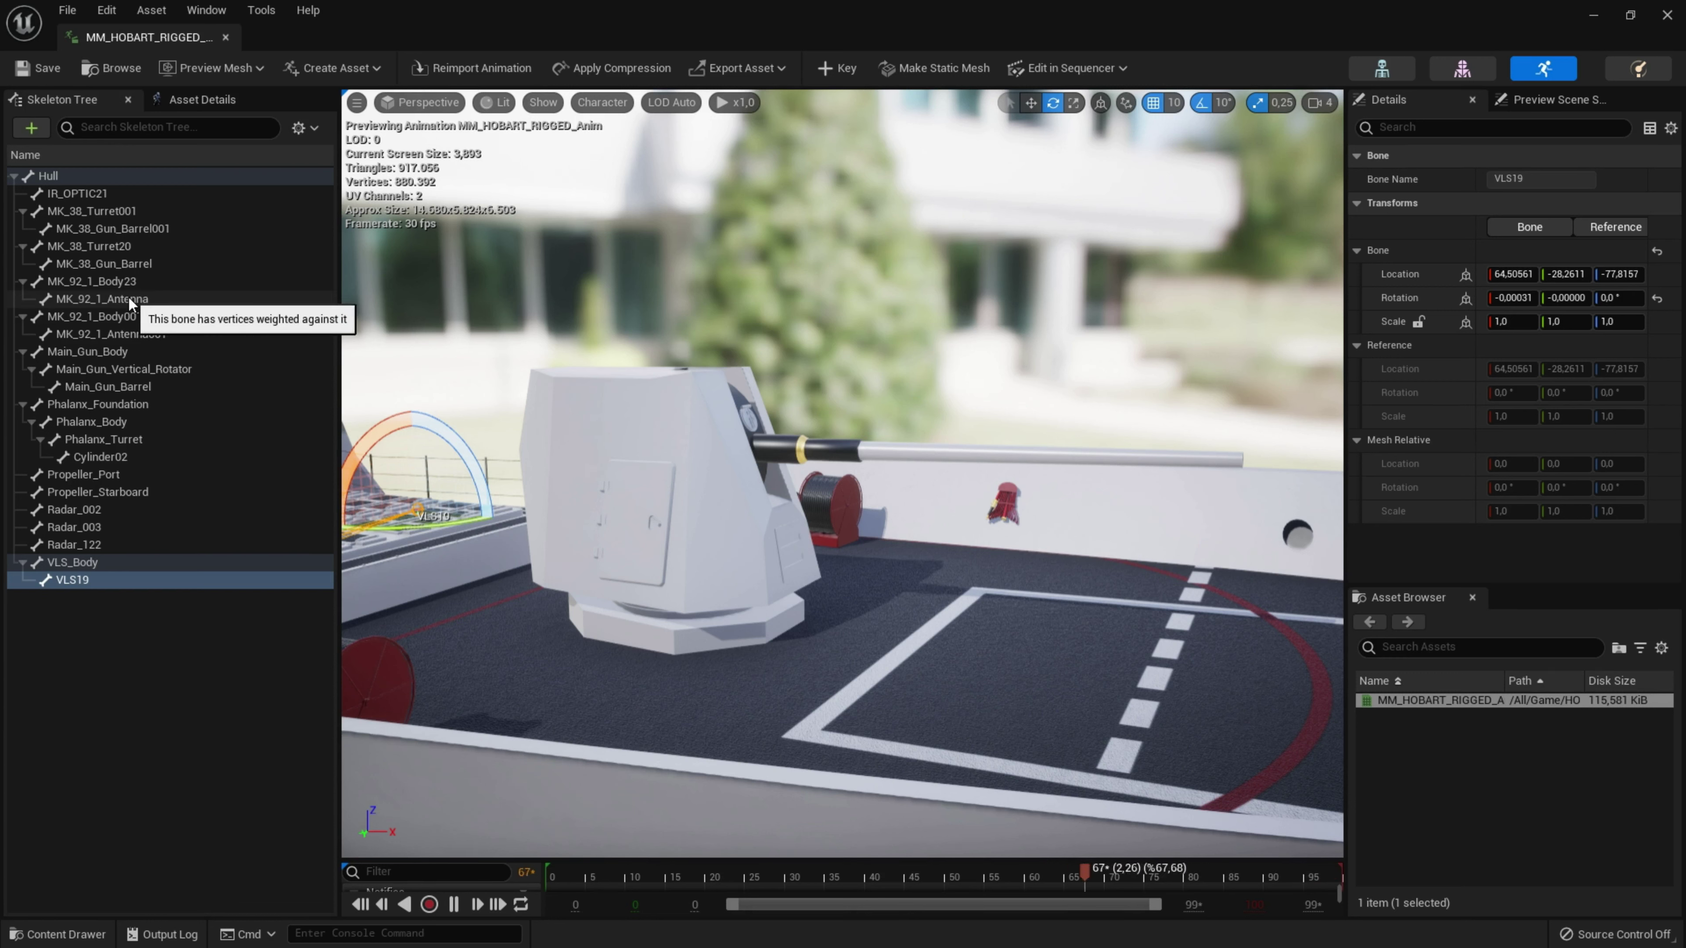
Turn Main_Gun_Body, raise the gun about 20°, and slide Main_Gun_Barrel back to 84.5.
left_click(98, 356)
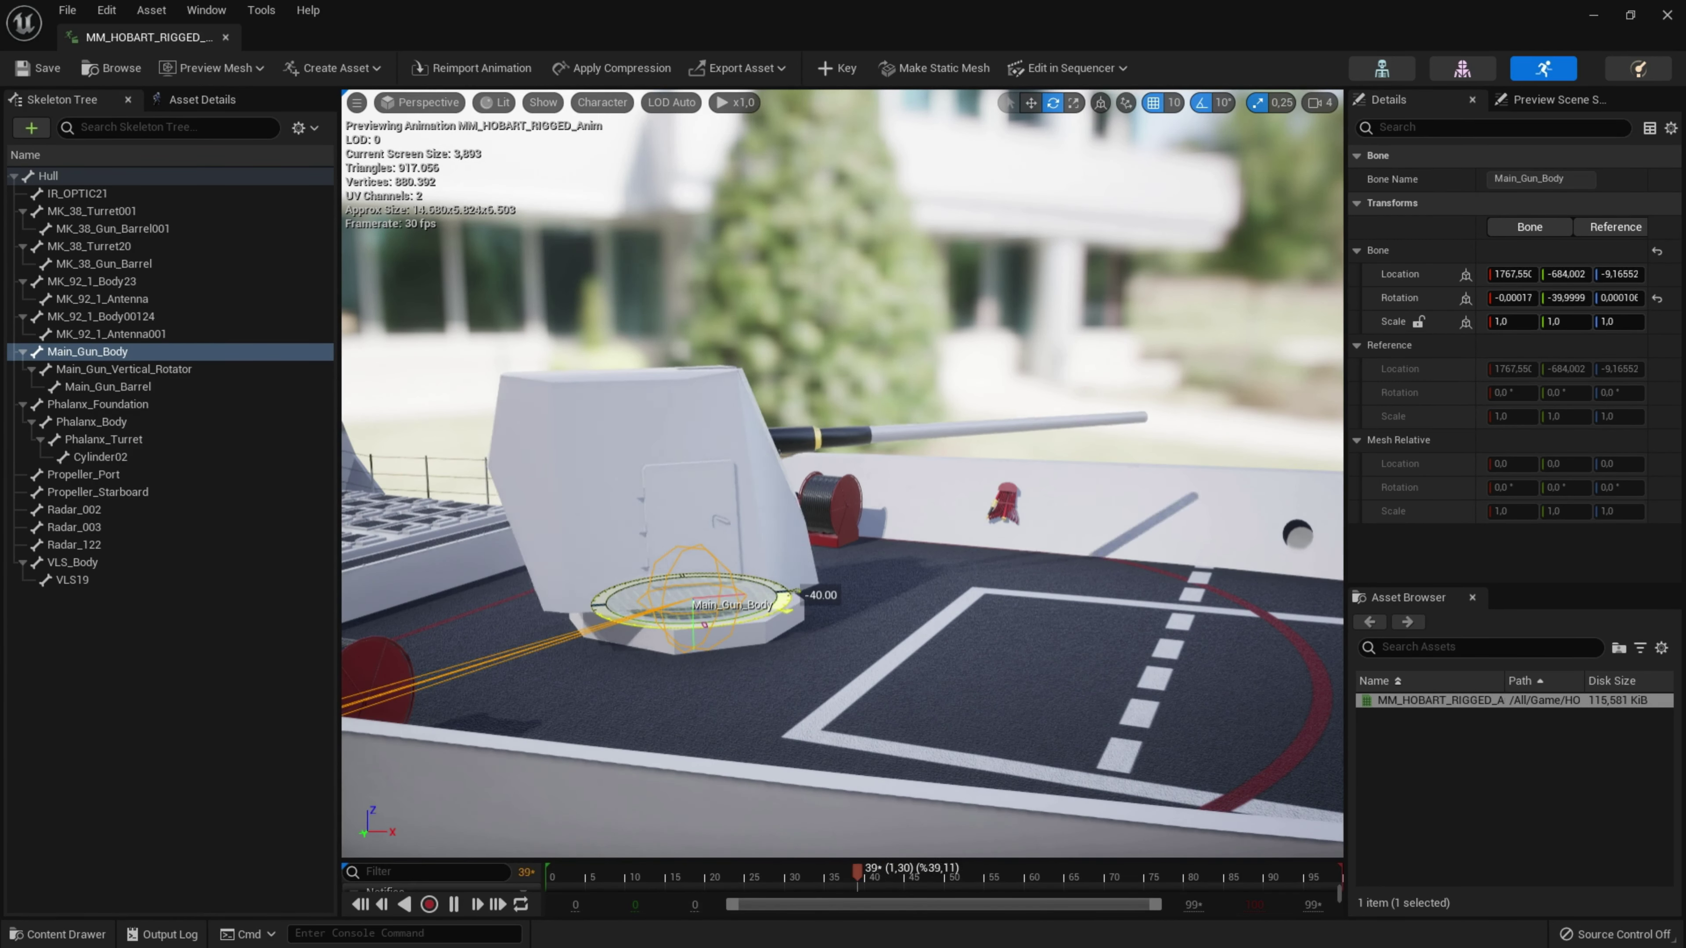
left_click(162, 370)
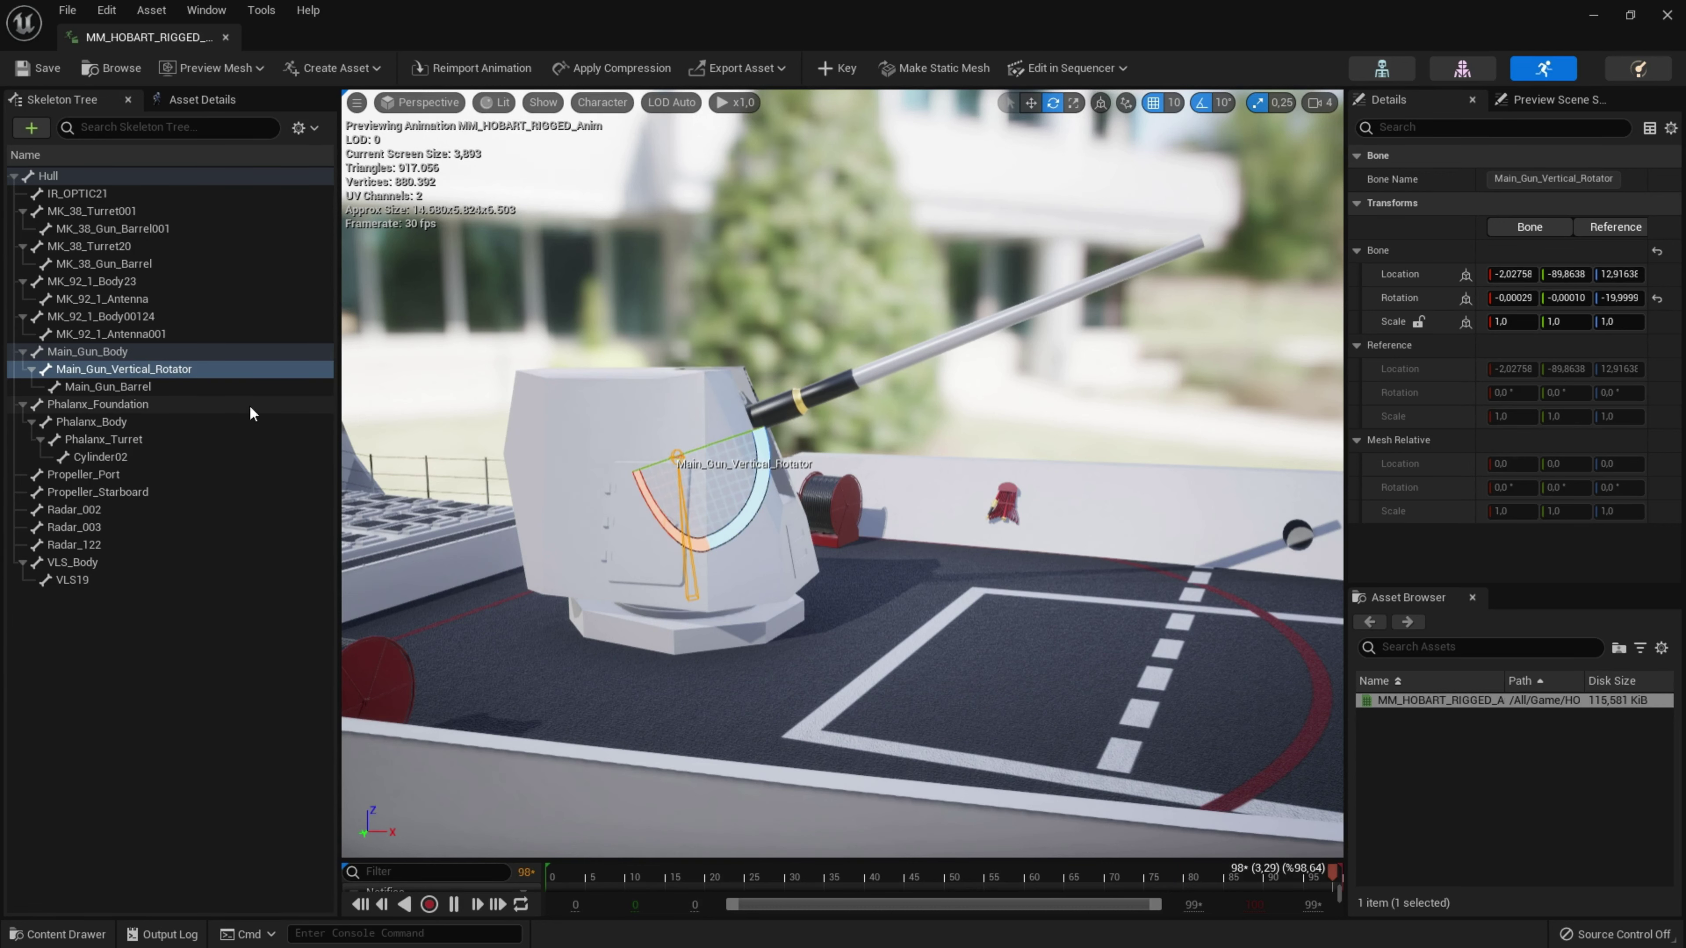
left_click(142, 388)
key("space")
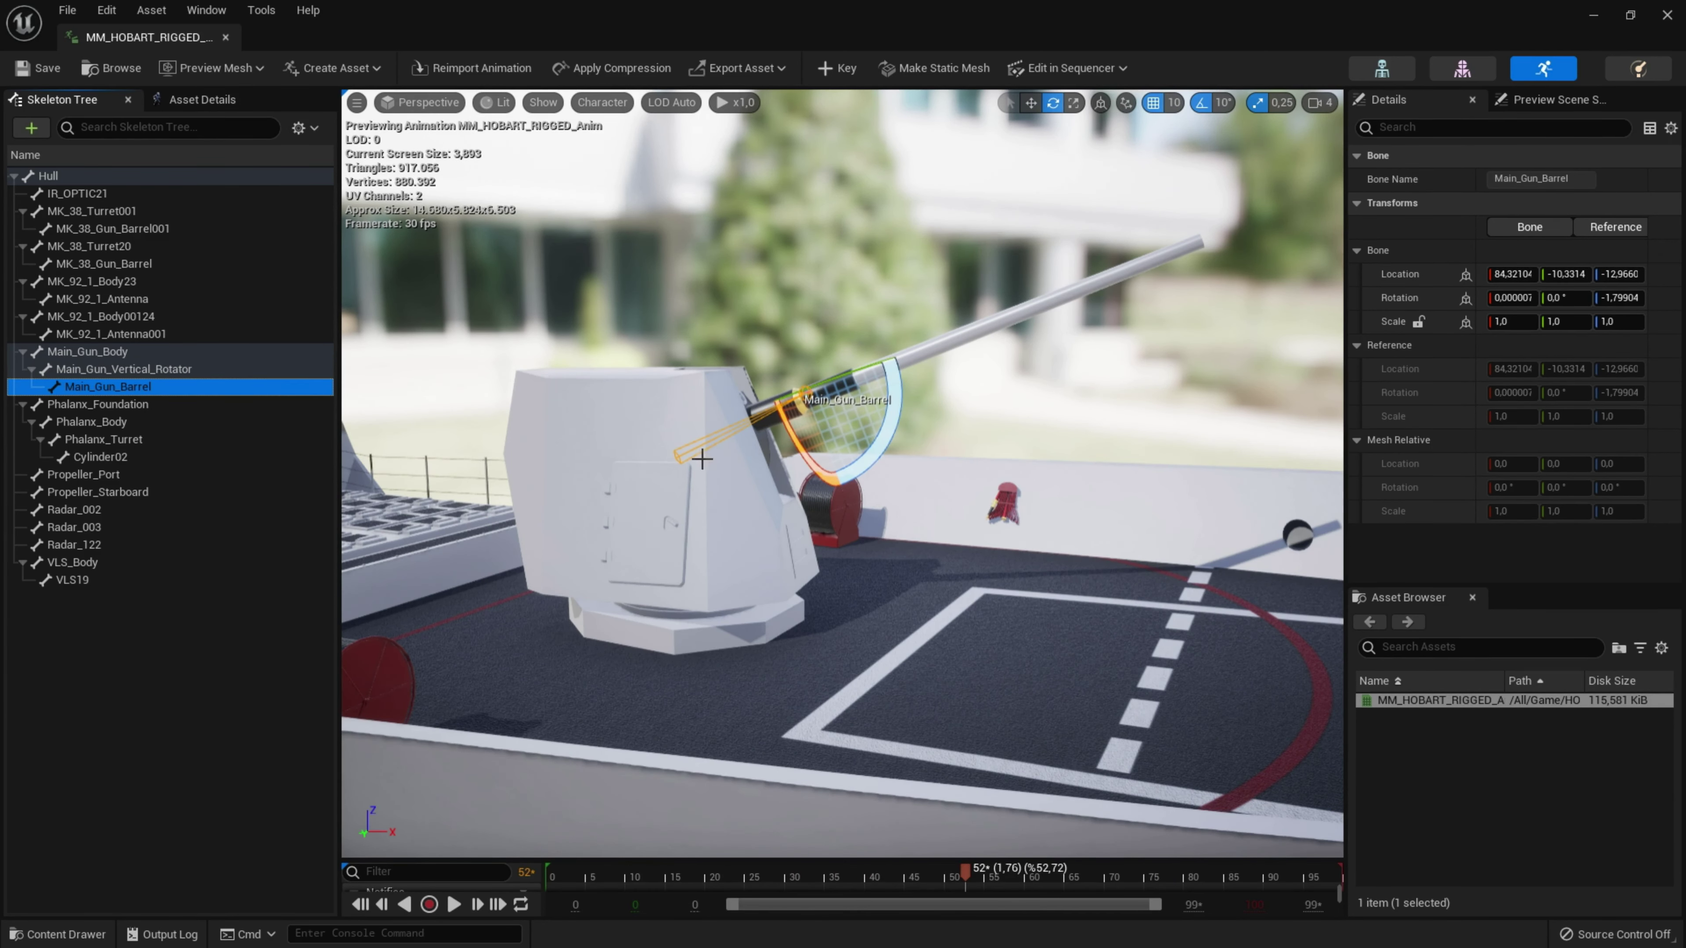
right_click_drag(701, 458, 663, 463)
key("r")
key("w")
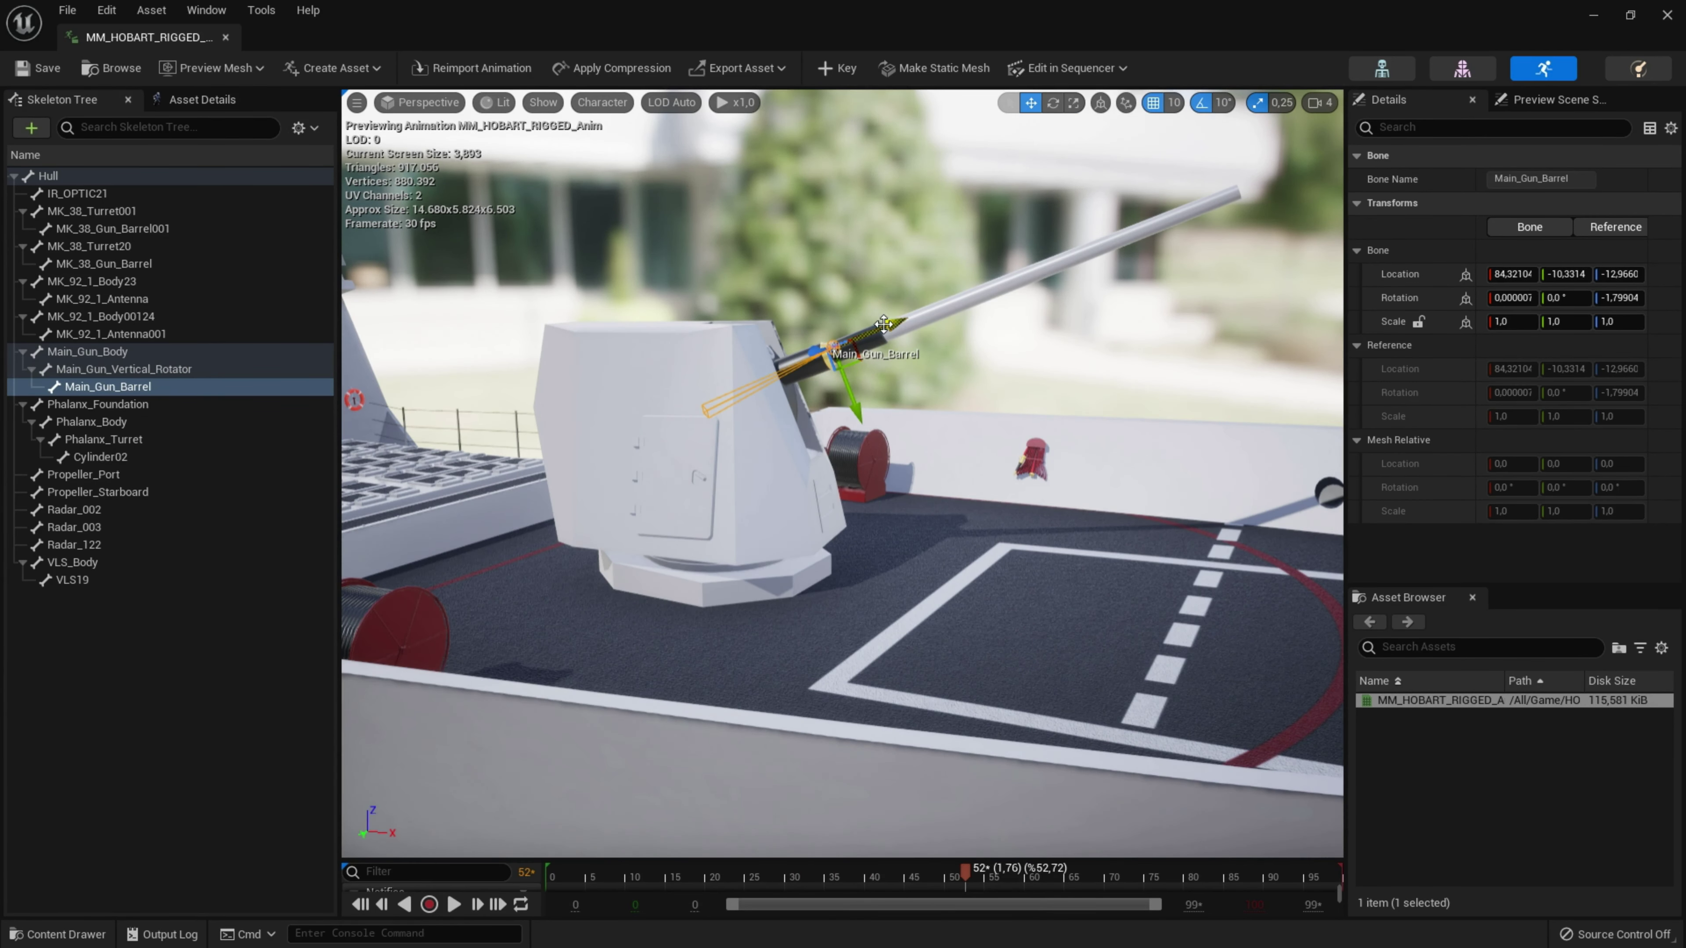
left_click_drag(881, 326, 884, 332)
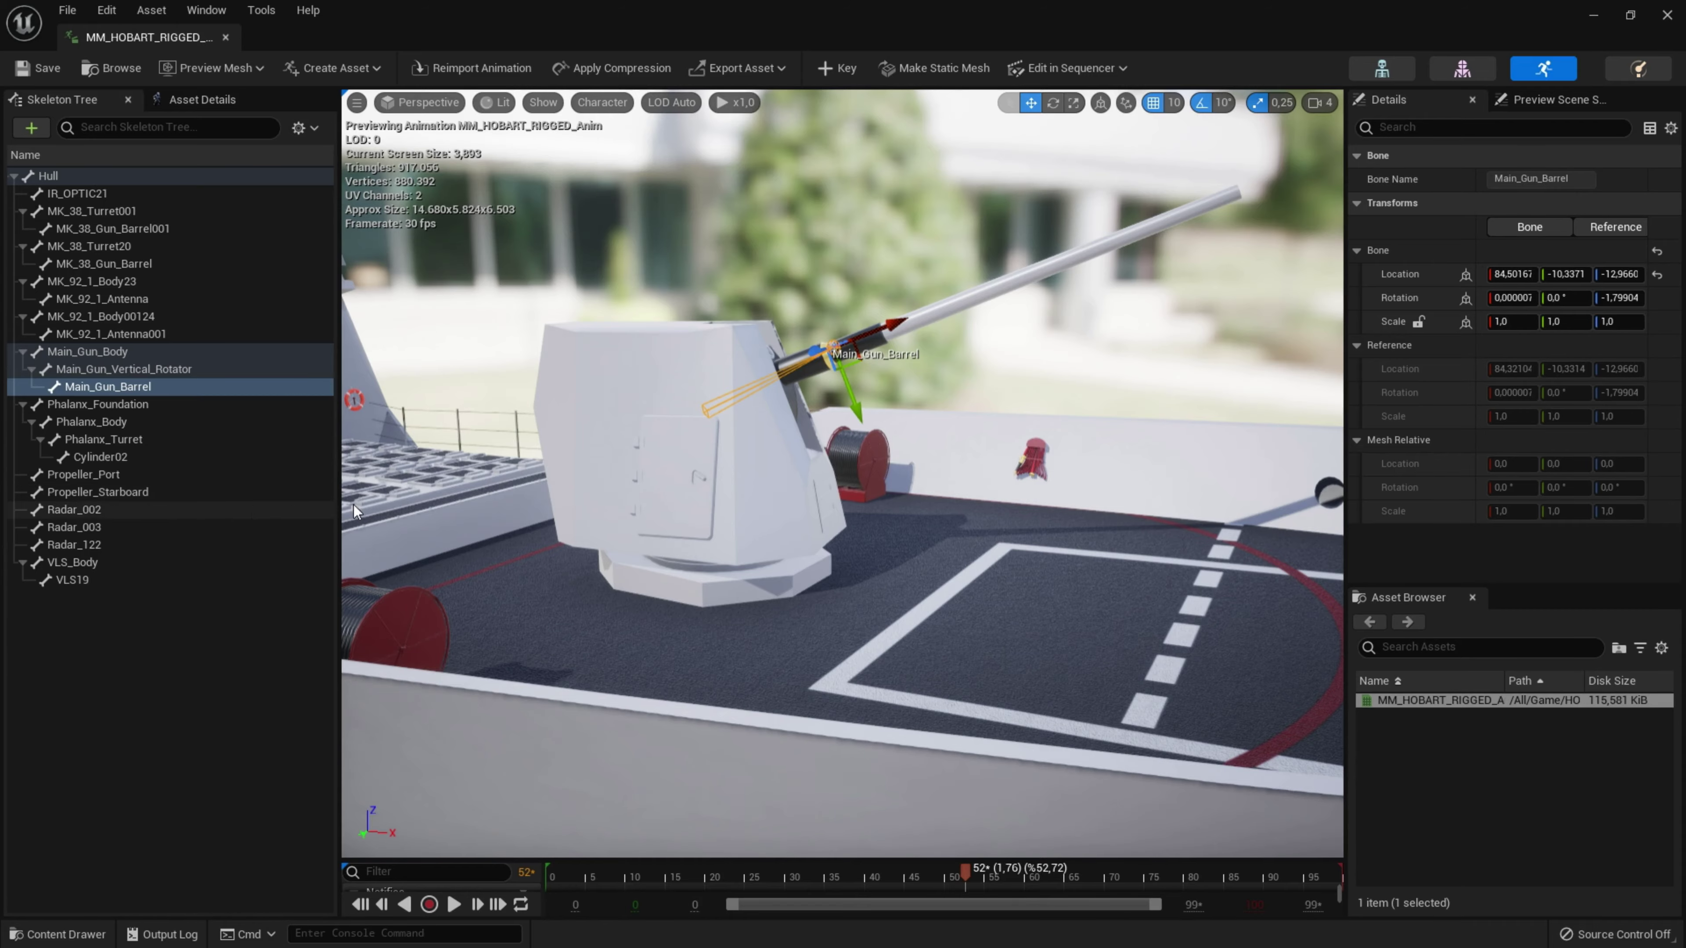
left_click_drag(353, 505, 431, 475)
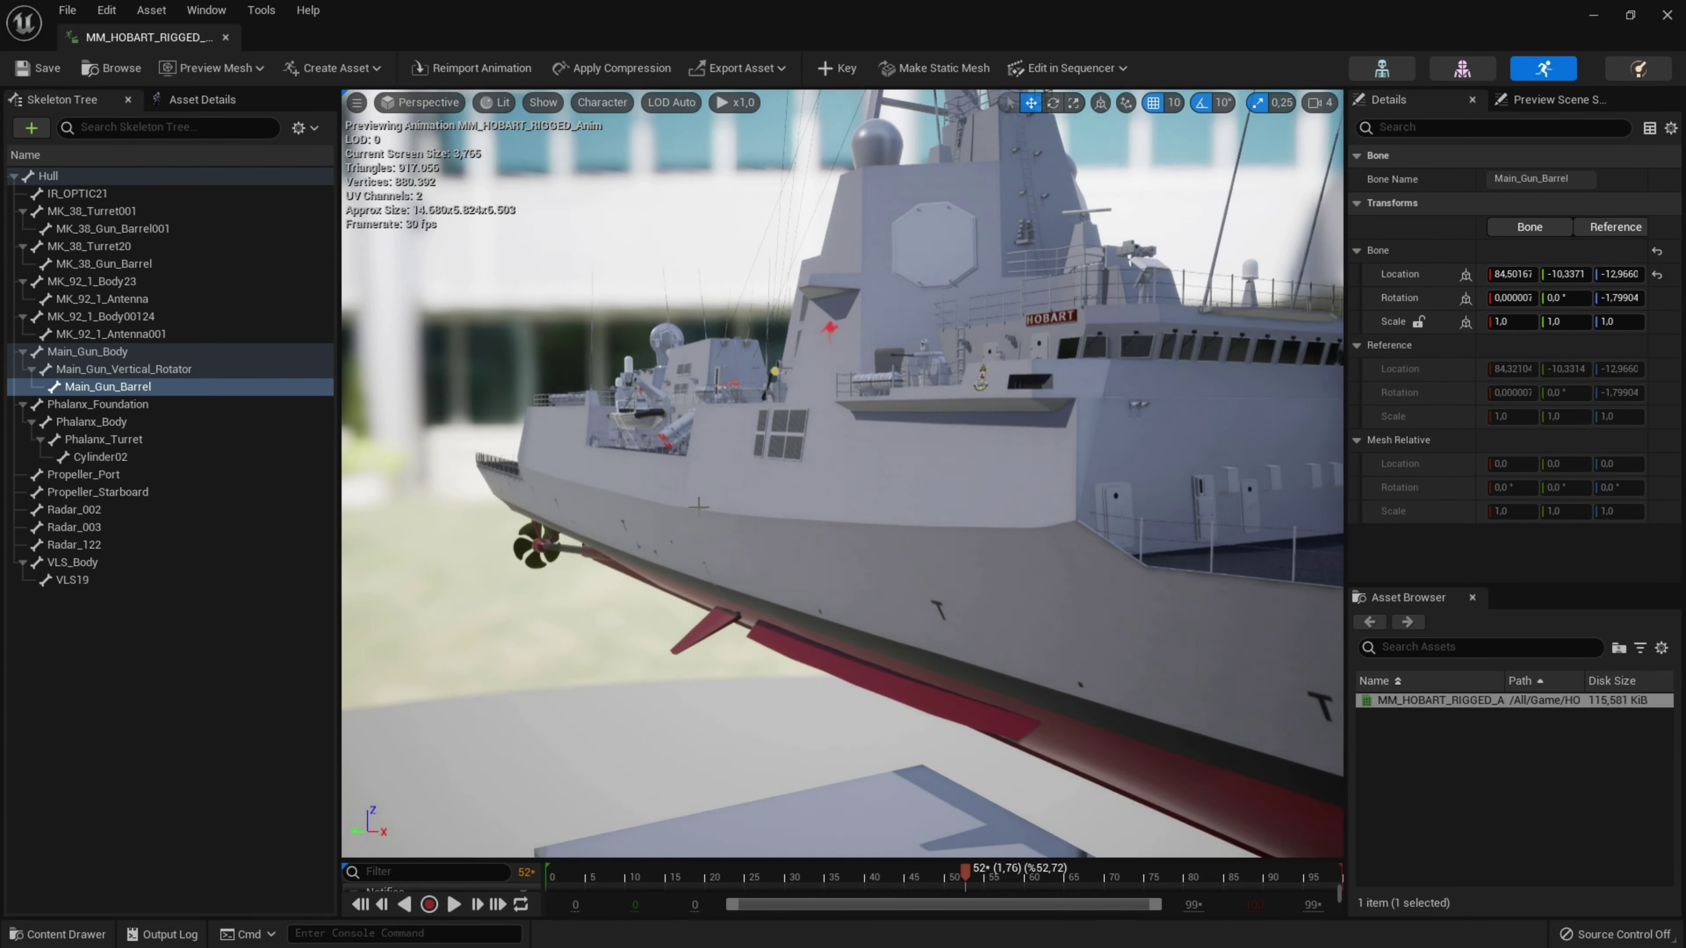